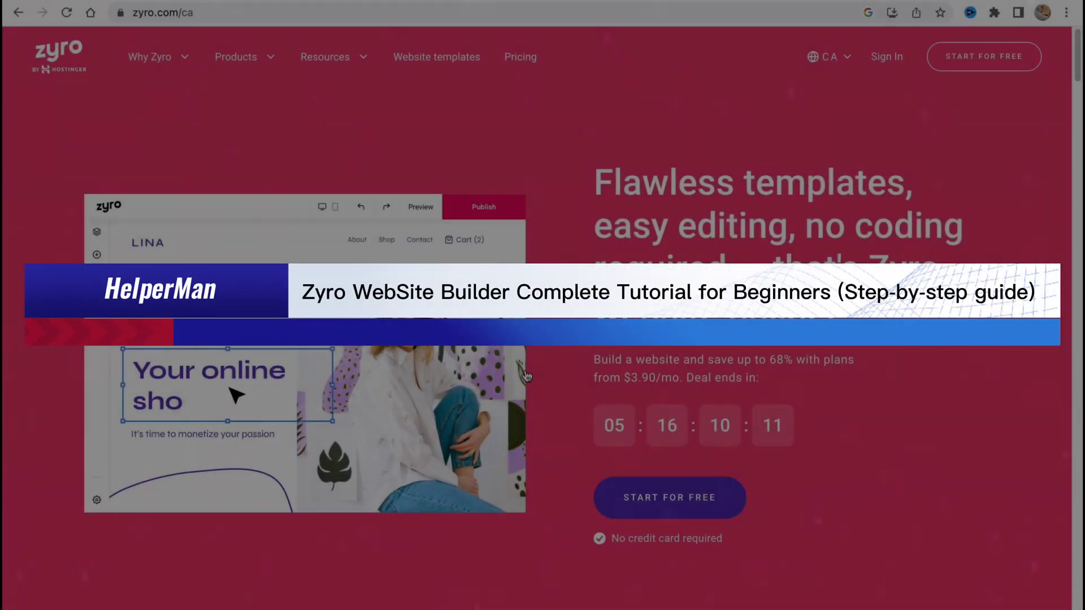
# Step: Scroll through the Zyro homepage and start a free account
pyautogui.scroll(-3, 525, 375)
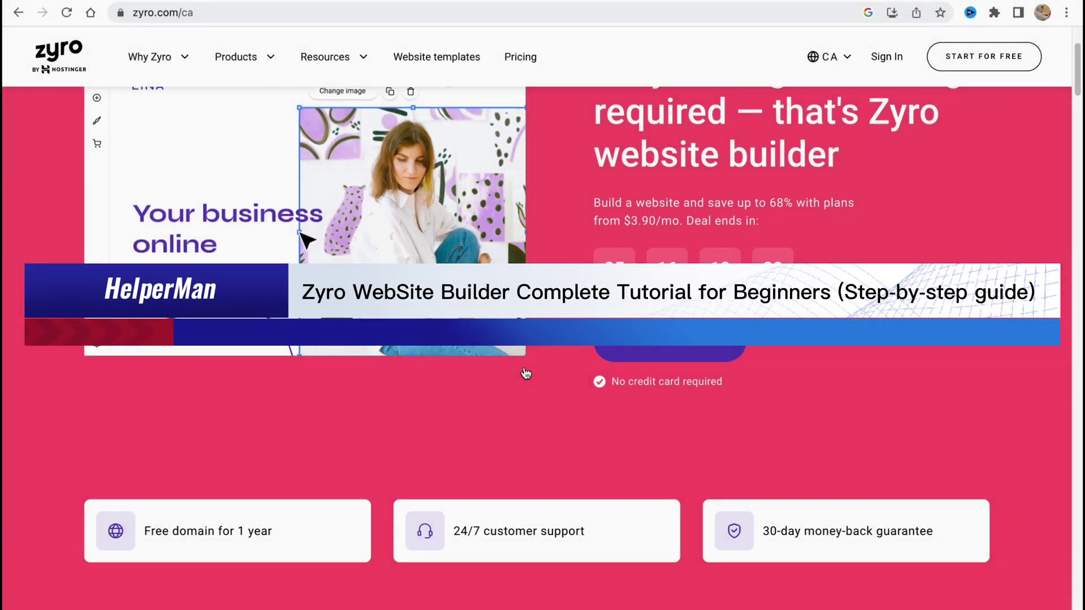
pyautogui.scroll(-4, 525, 373)
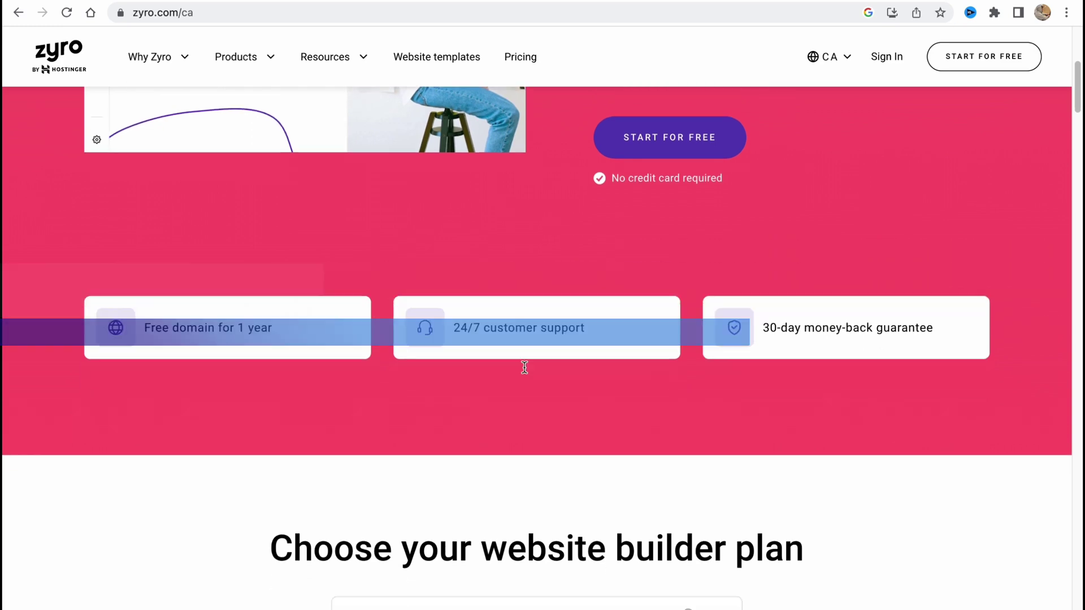
pyautogui.scroll(-5, 525, 367)
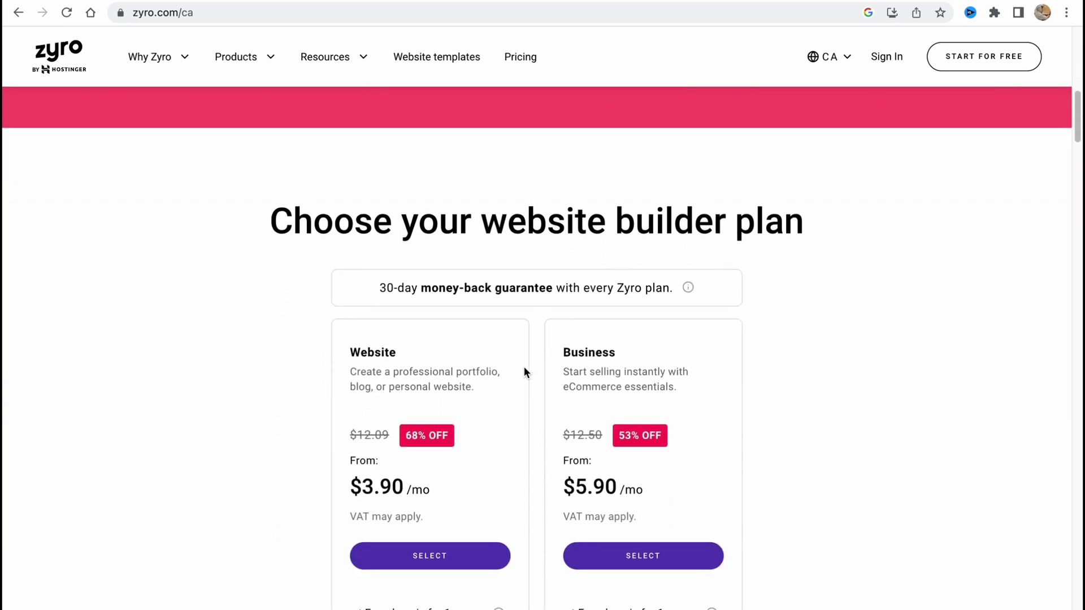
pyautogui.scroll(-7, 524, 368)
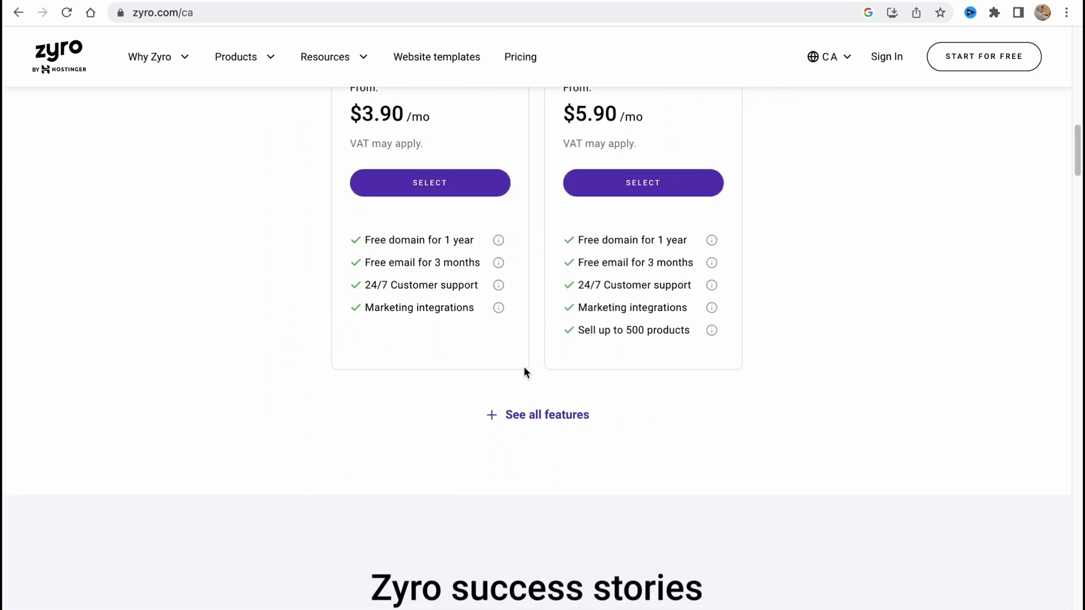
pyautogui.scroll(-3, 524, 367)
pyautogui.scroll(15, 523, 367)
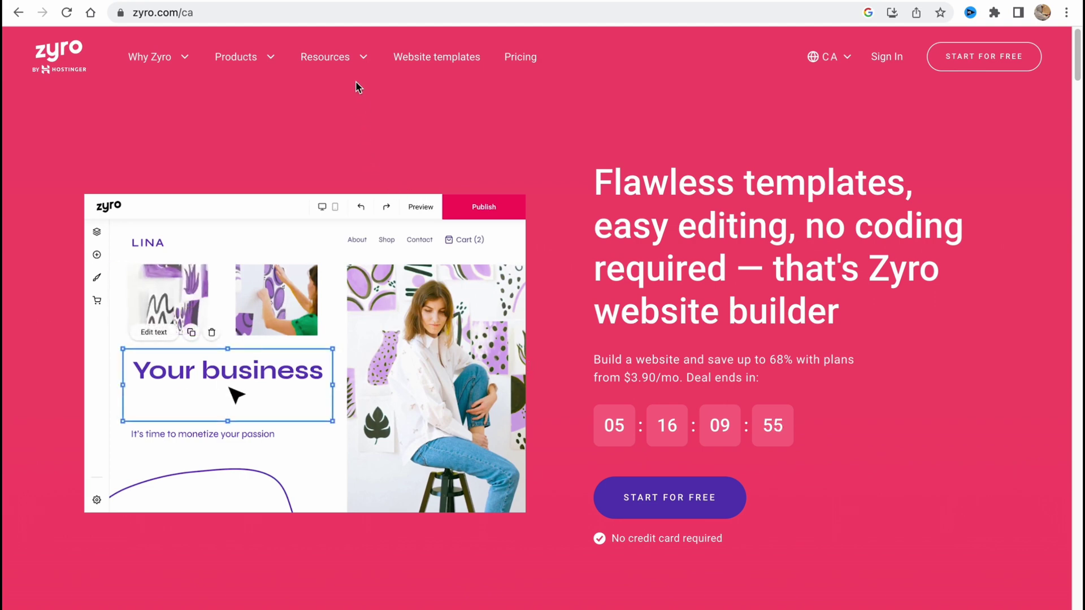
pyautogui.moveTo(152, 62)
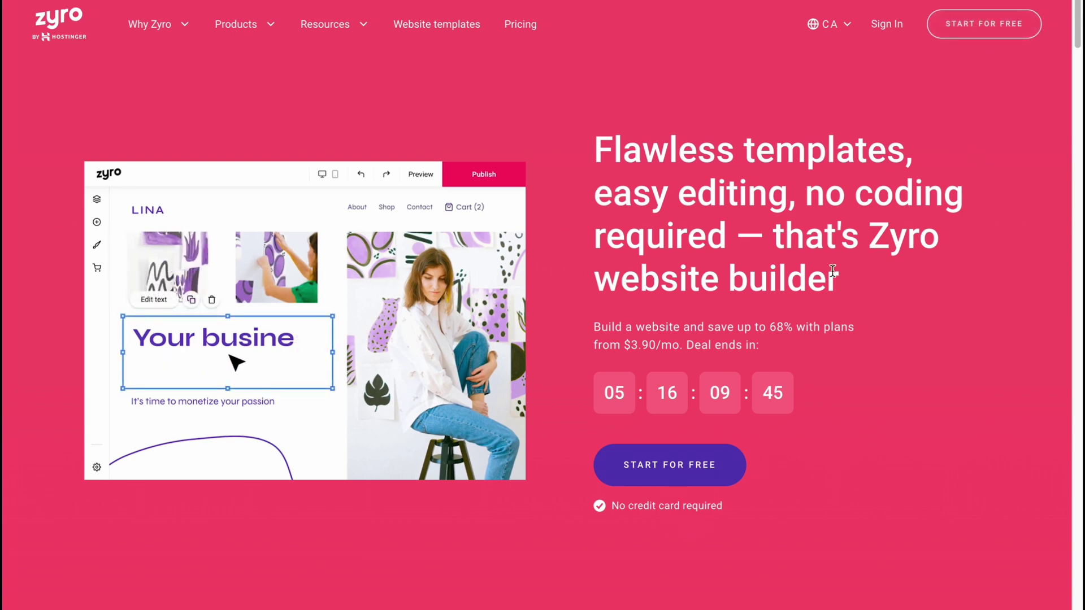
pyautogui.click(990, 28)
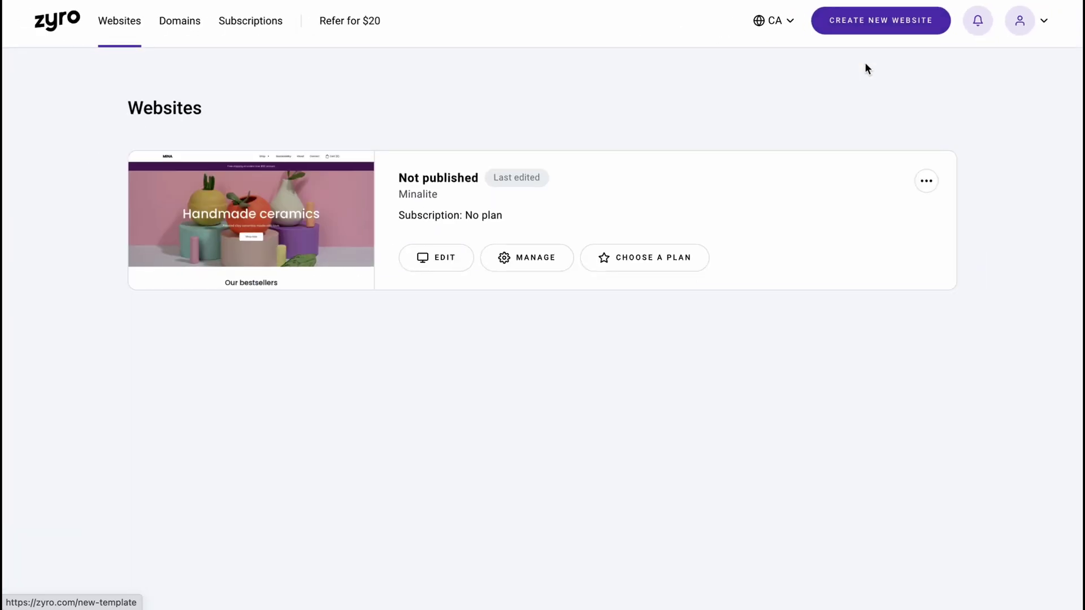
# Step: Remove the Minalite website through its options menu and confirm the deletion
pyautogui.click(1027, 28)
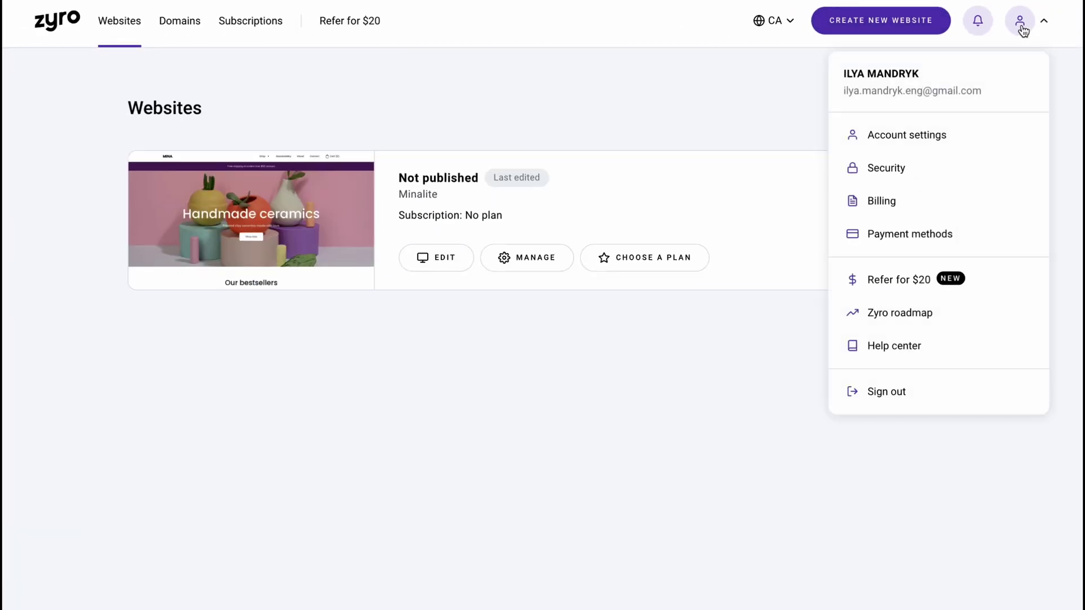
pyautogui.moveTo(1029, 24)
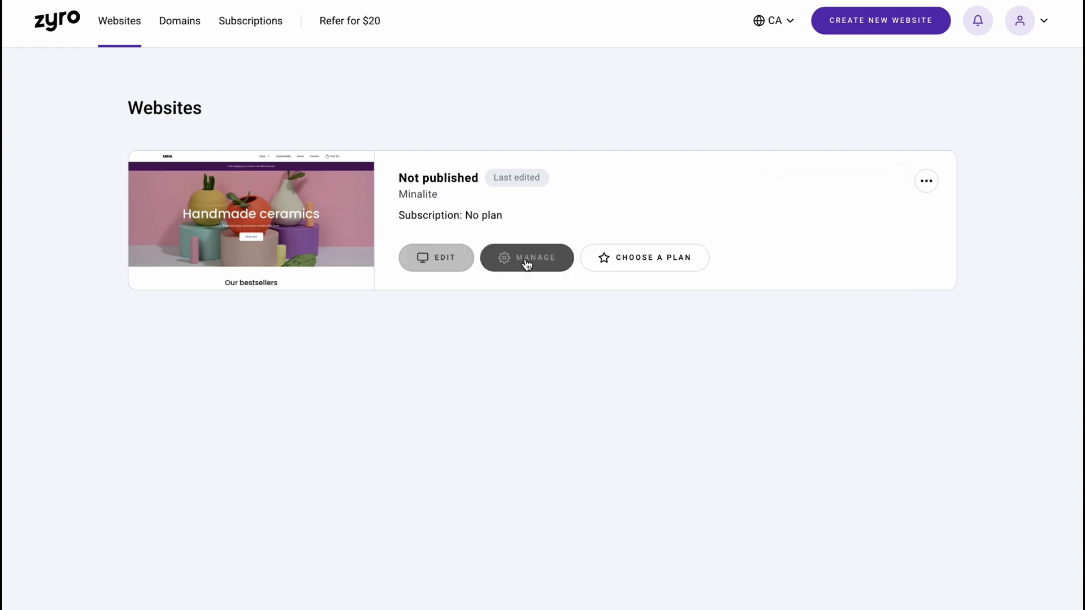
pyautogui.click(927, 181)
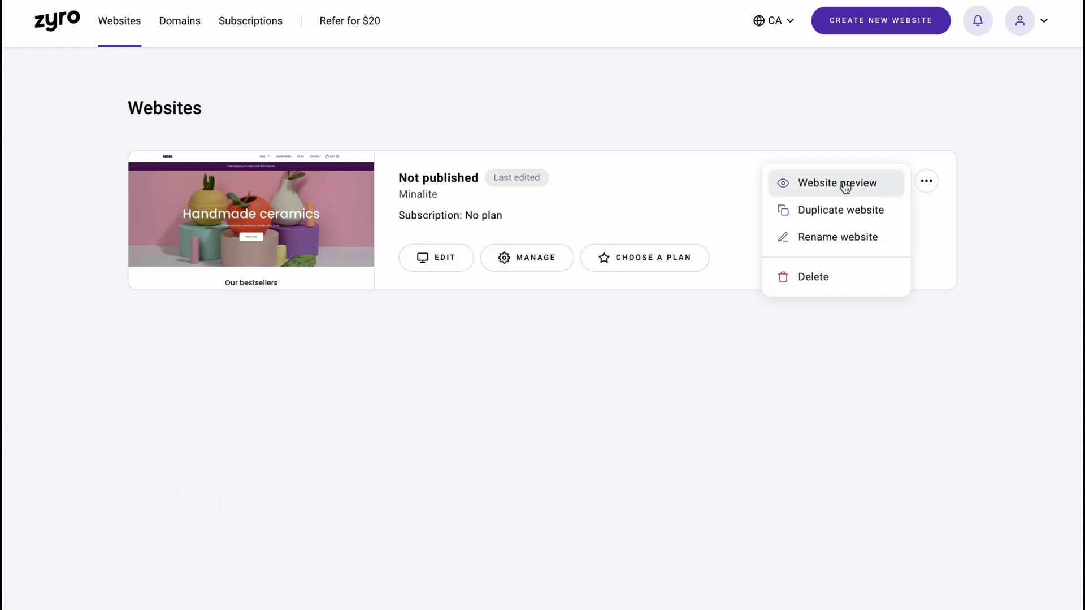
pyautogui.click(808, 288)
pyautogui.click(710, 371)
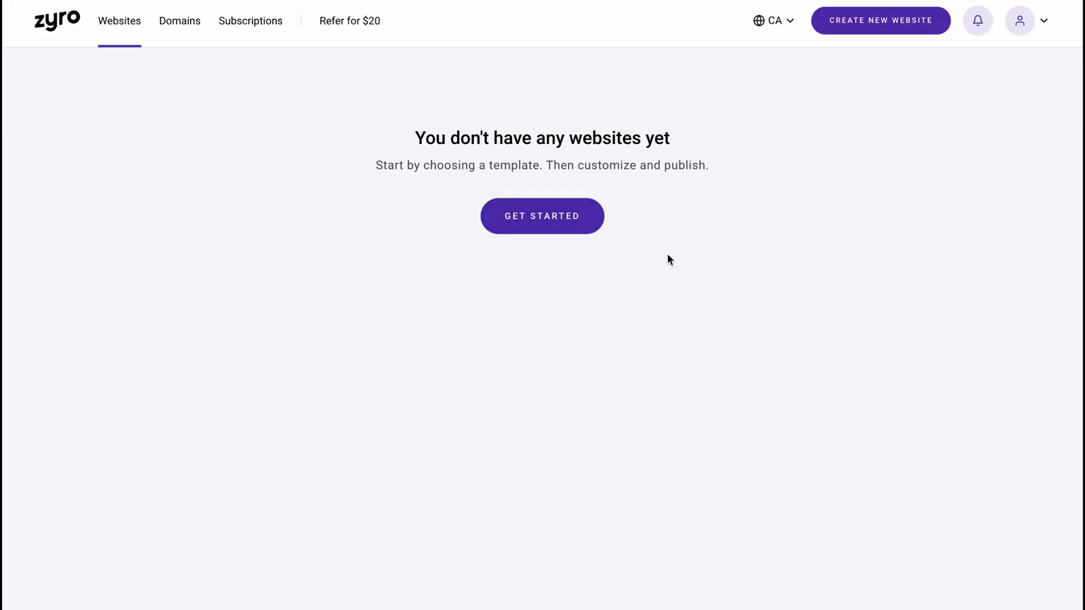
# Step: Begin a new site and filter the templates to eCommerce
pyautogui.click(543, 225)
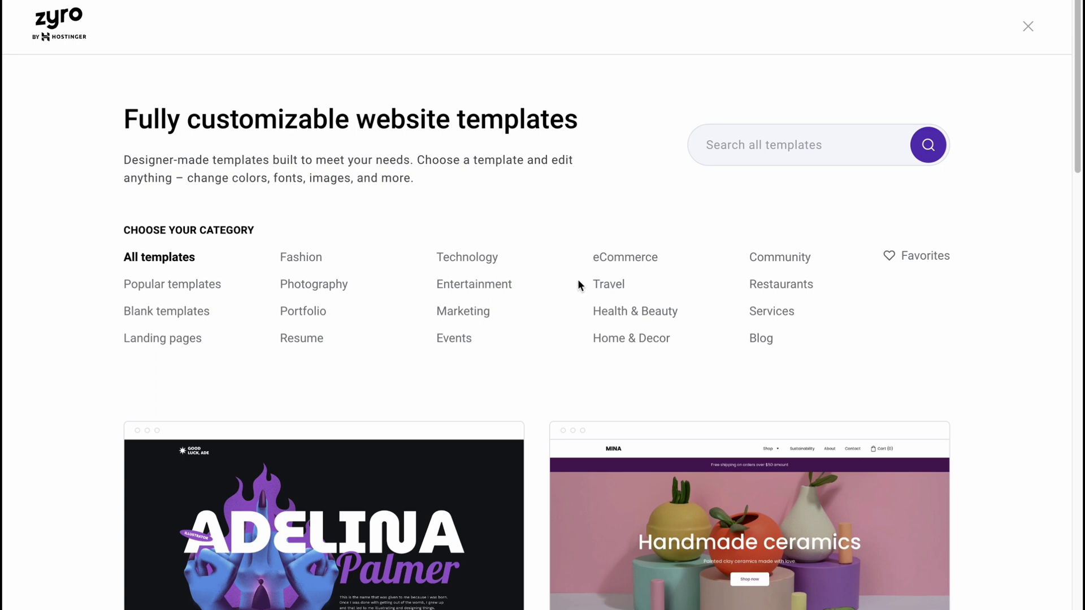
pyautogui.scroll(-2, 445, 235)
pyautogui.scroll(-8, 446, 237)
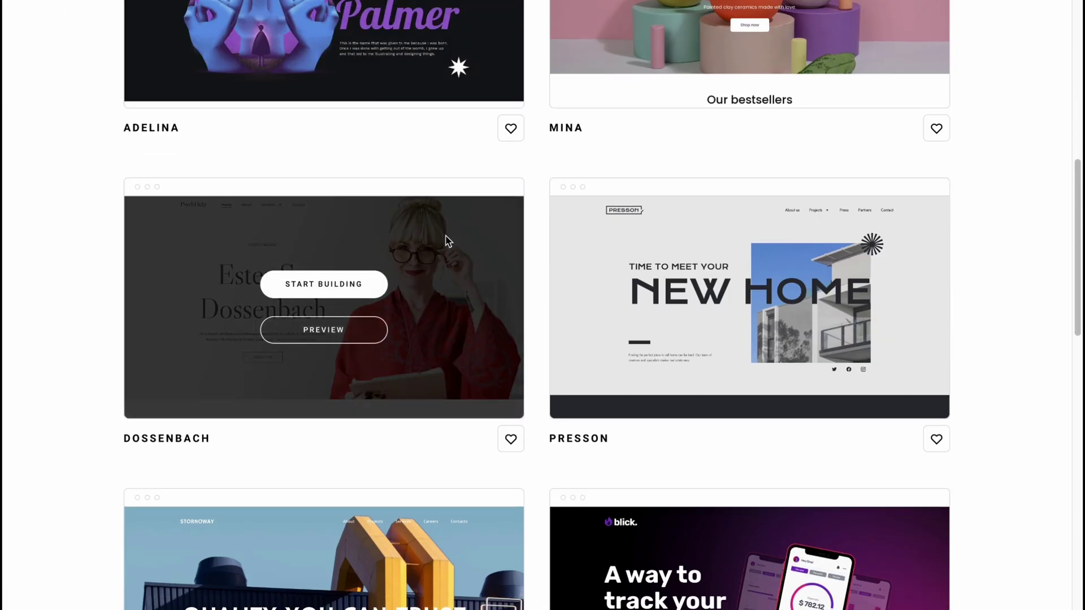
pyautogui.scroll(10, 446, 236)
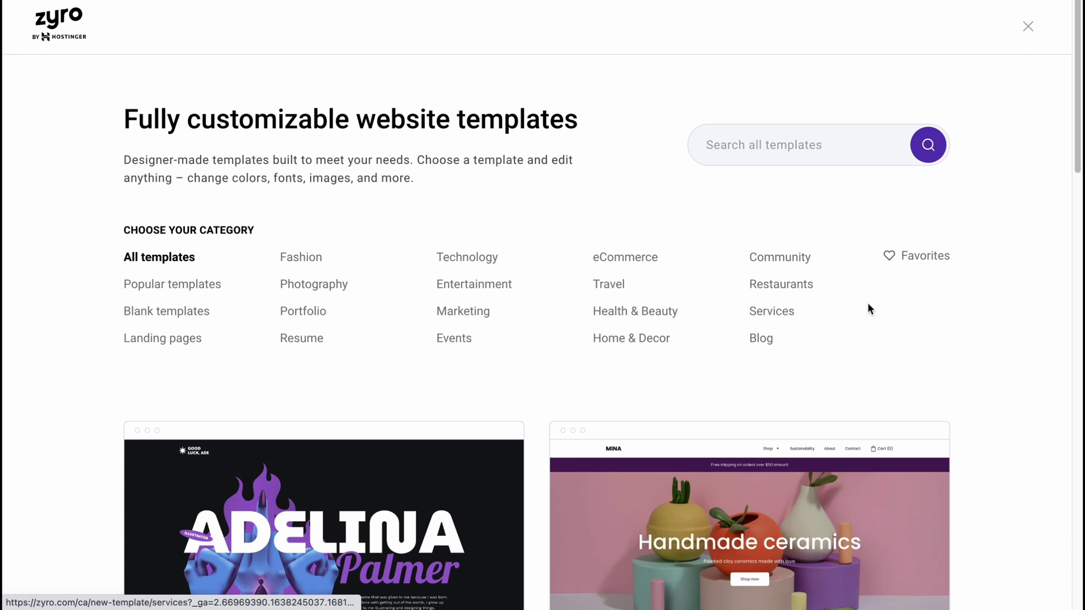
pyautogui.click(620, 265)
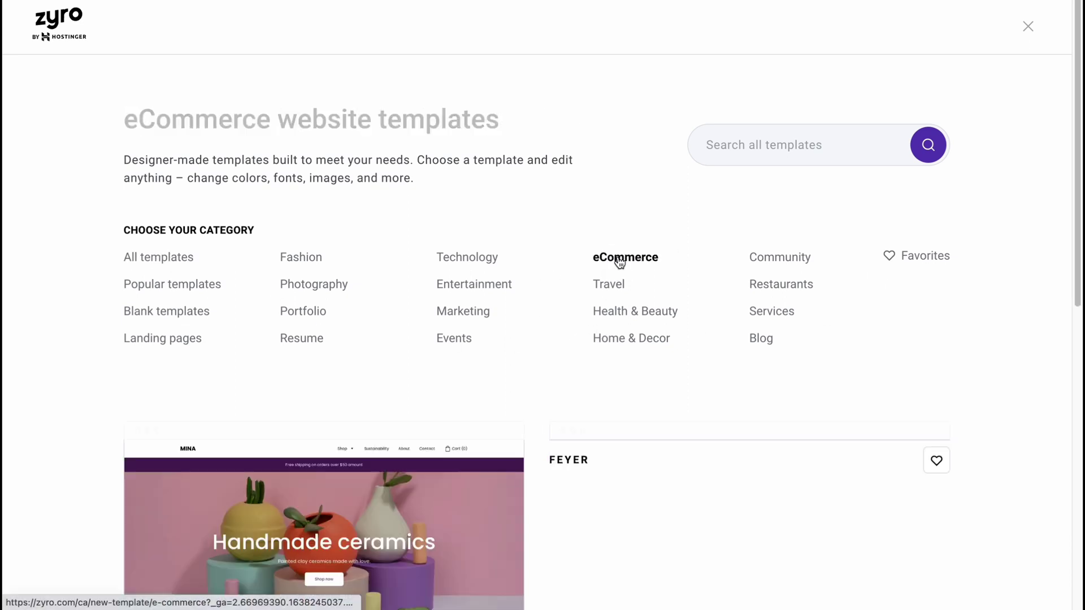
# Step: Preview the Enson template and start building a site from it
pyautogui.scroll(-1, 559, 326)
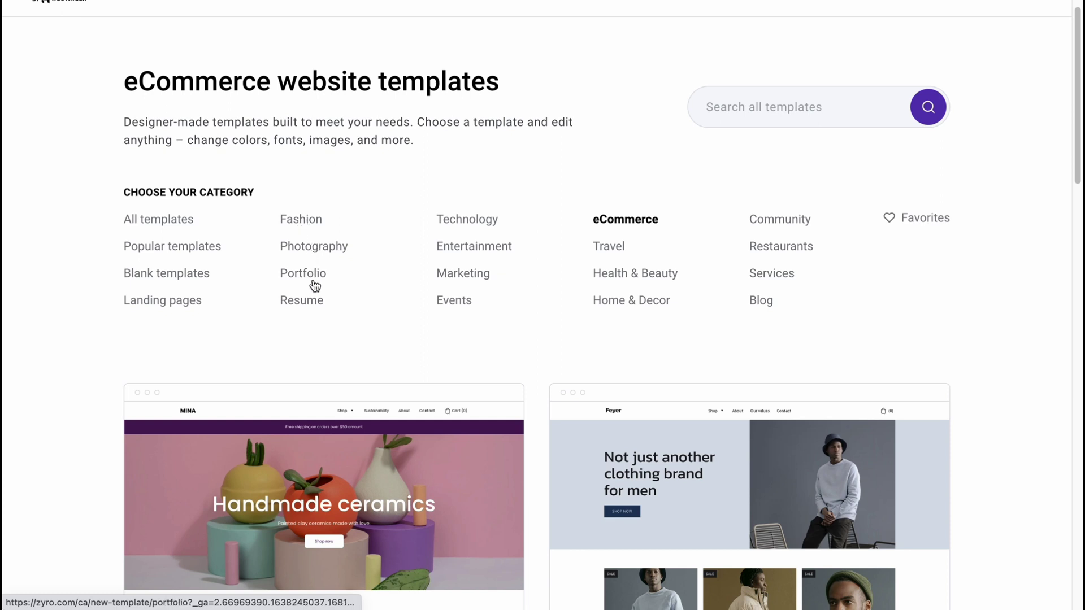
pyautogui.scroll(-1, 582, 205)
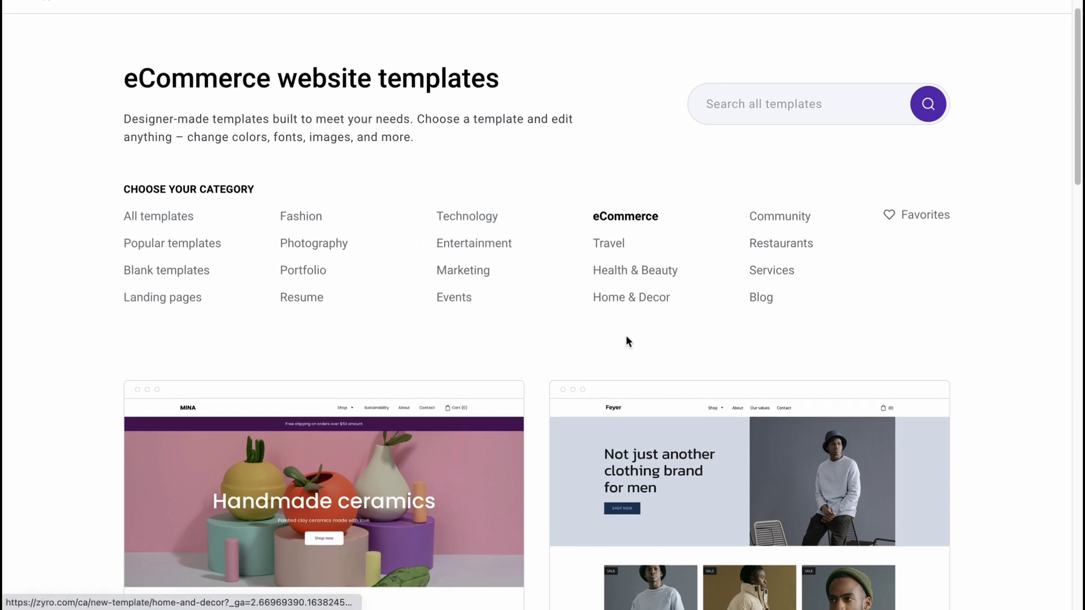
pyautogui.scroll(-5, 627, 339)
pyautogui.scroll(-8, 628, 361)
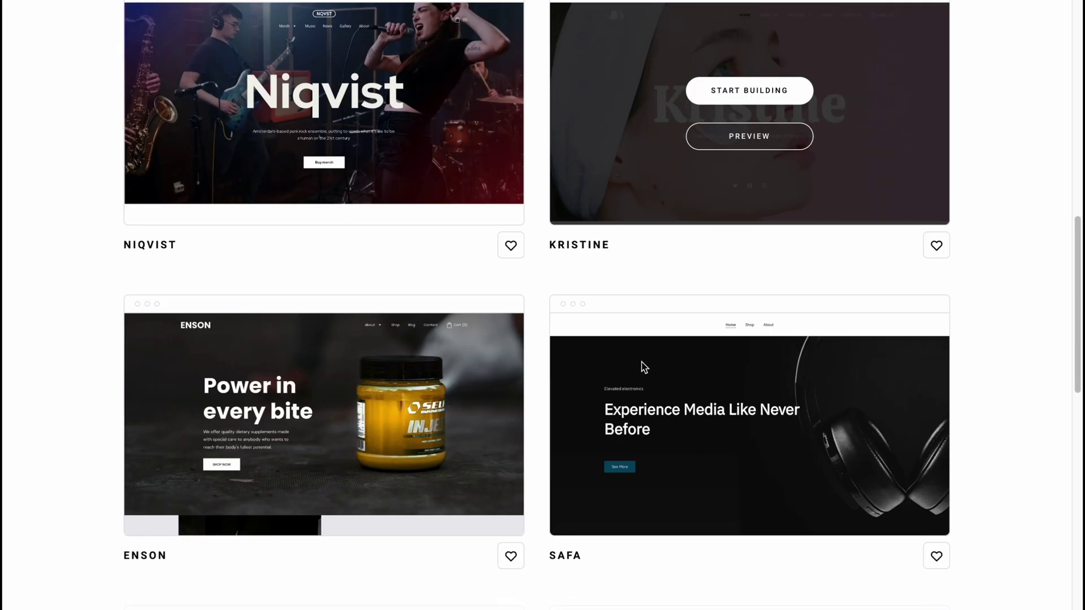
pyautogui.scroll(-4, 641, 369)
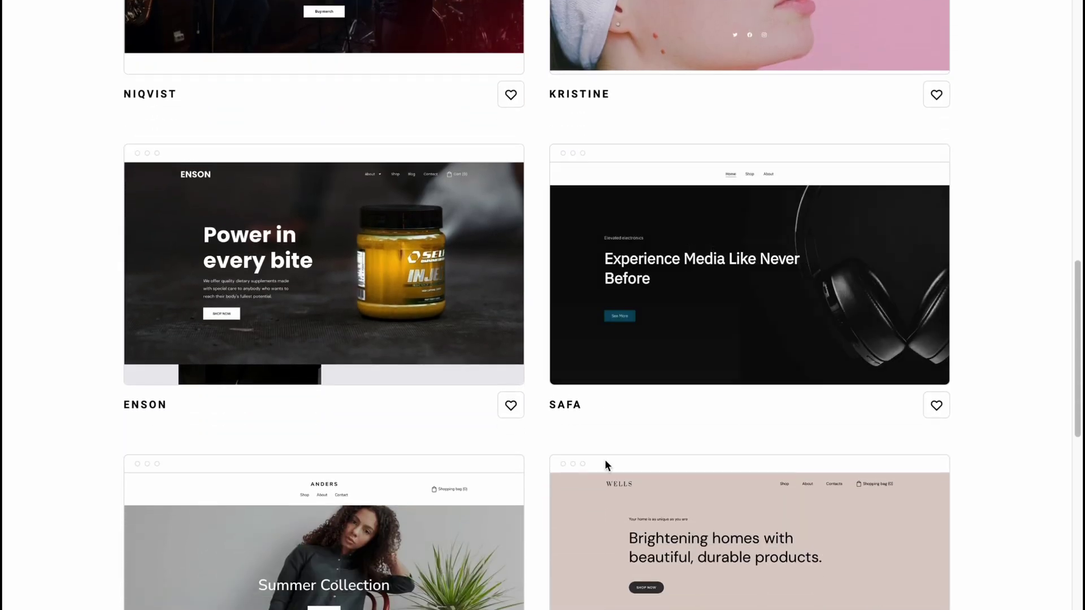
pyautogui.scroll(-8, 570, 396)
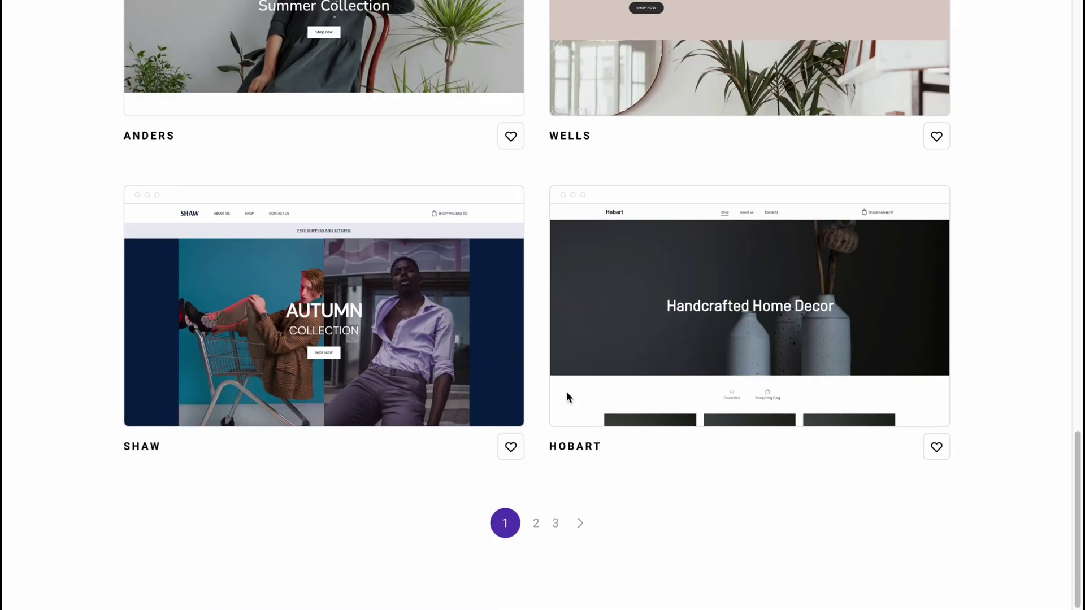
pyautogui.scroll(12, 568, 397)
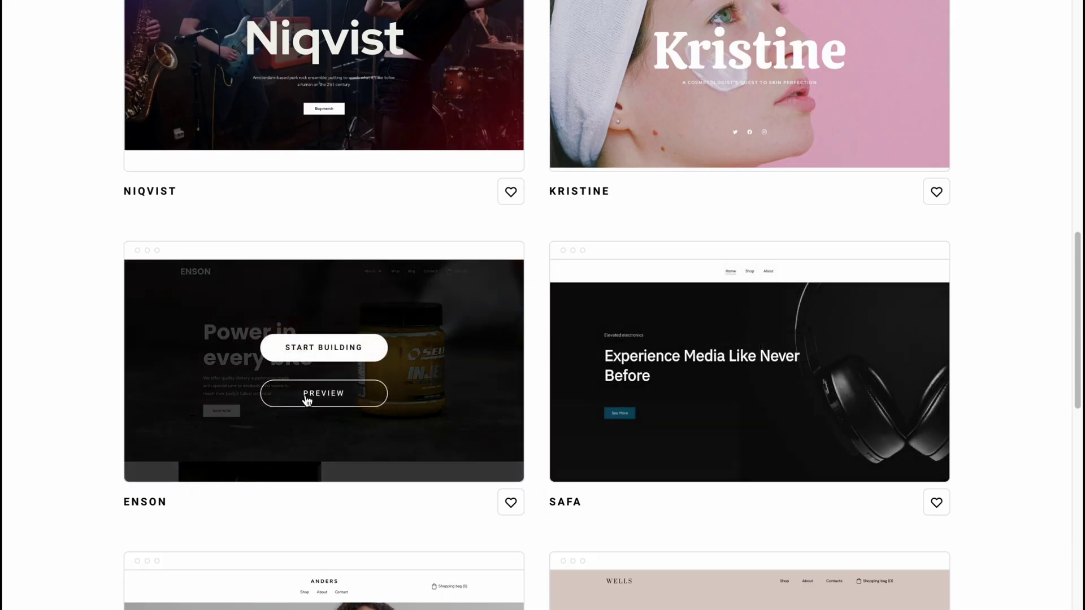
pyautogui.click(330, 403)
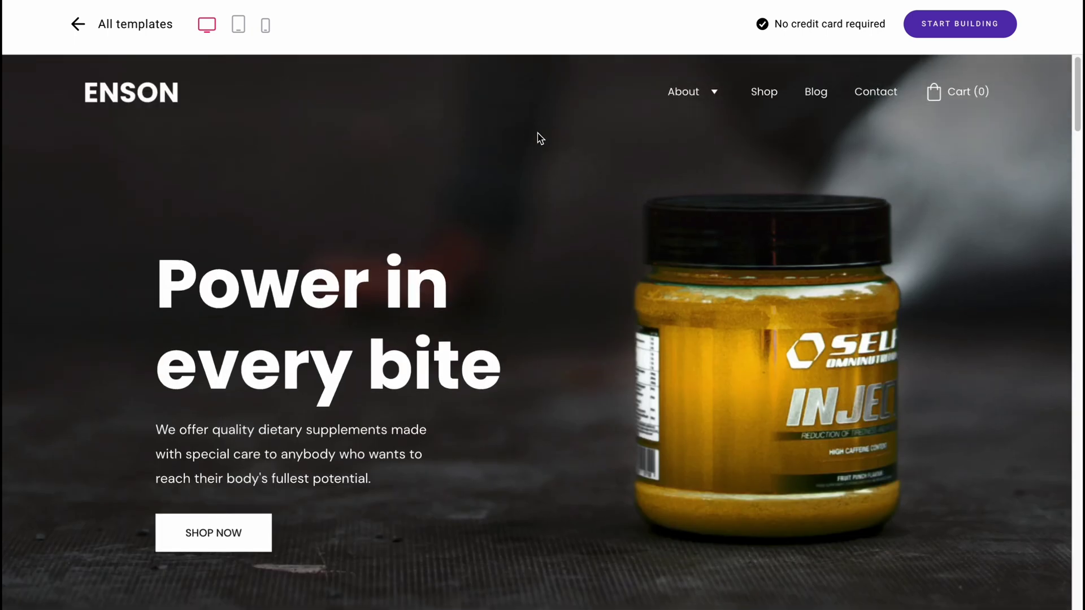
pyautogui.scroll(-10, 380, 325)
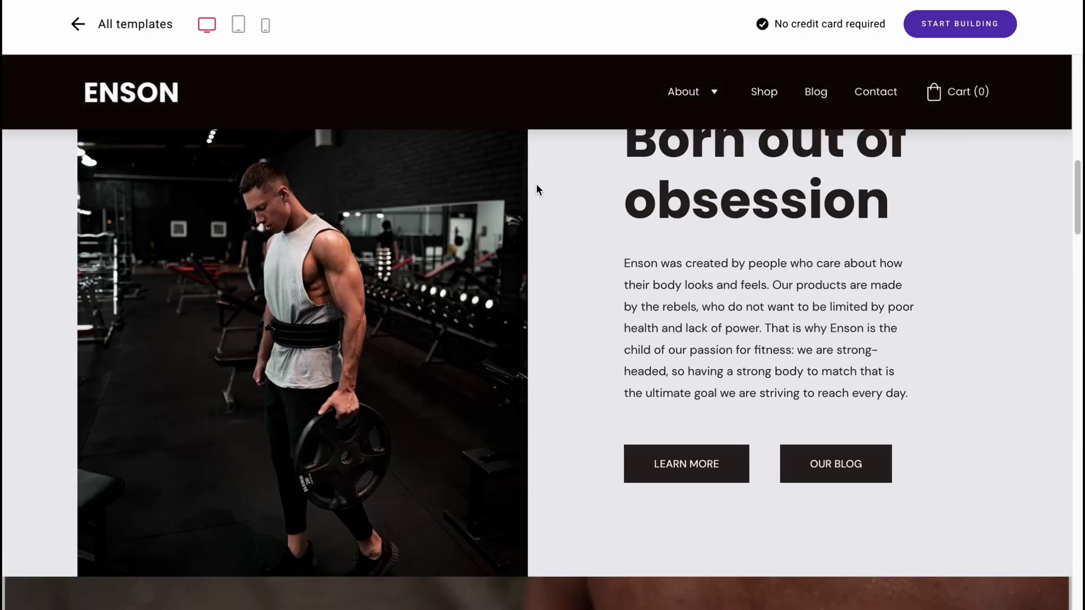
pyautogui.click(971, 35)
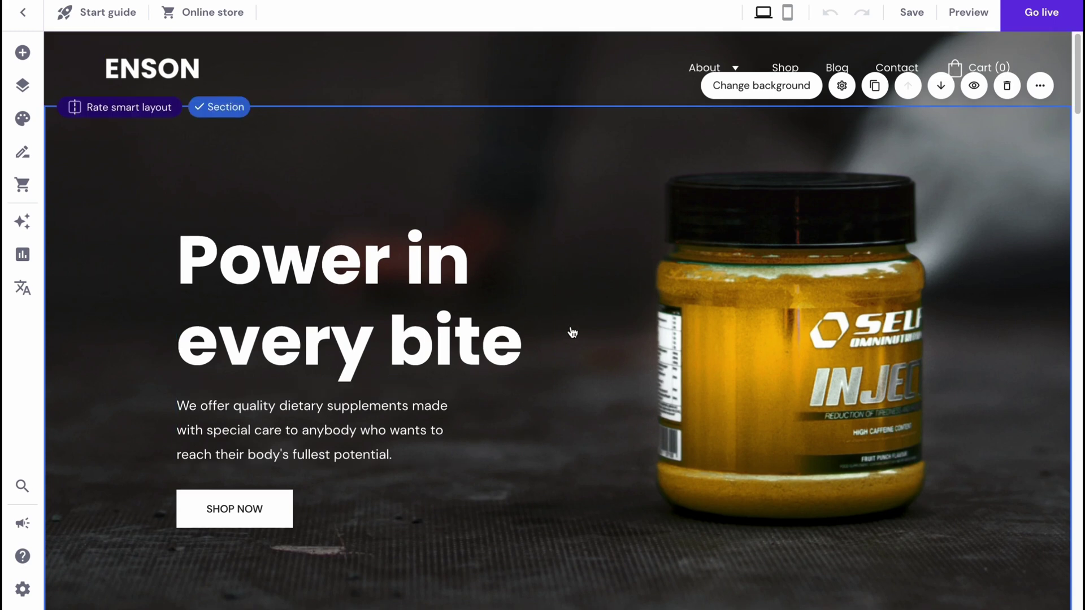
# Step: Show the Pages and navigation panel listing About, Shop, Blog, Contact and the hidden Home
pyautogui.scroll(-1, 572, 332)
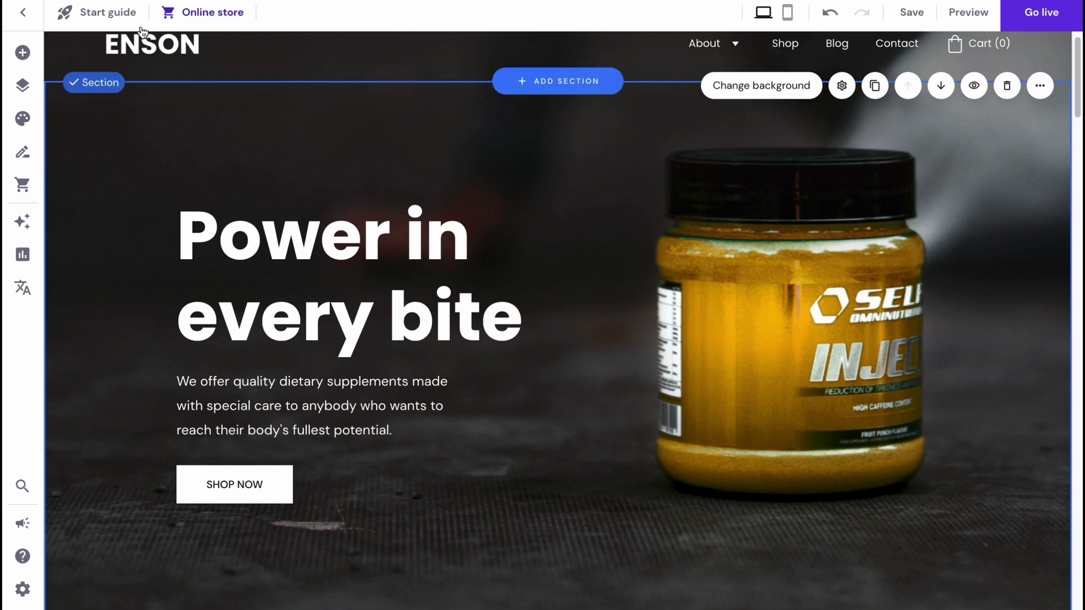
pyautogui.scroll(1, 113, 51)
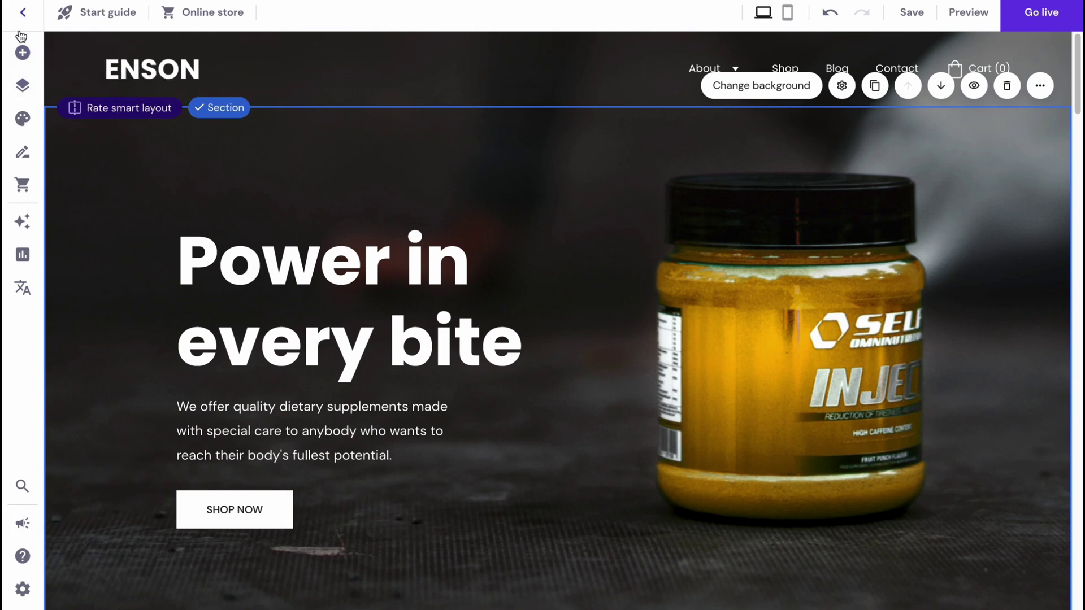
pyautogui.click(24, 54)
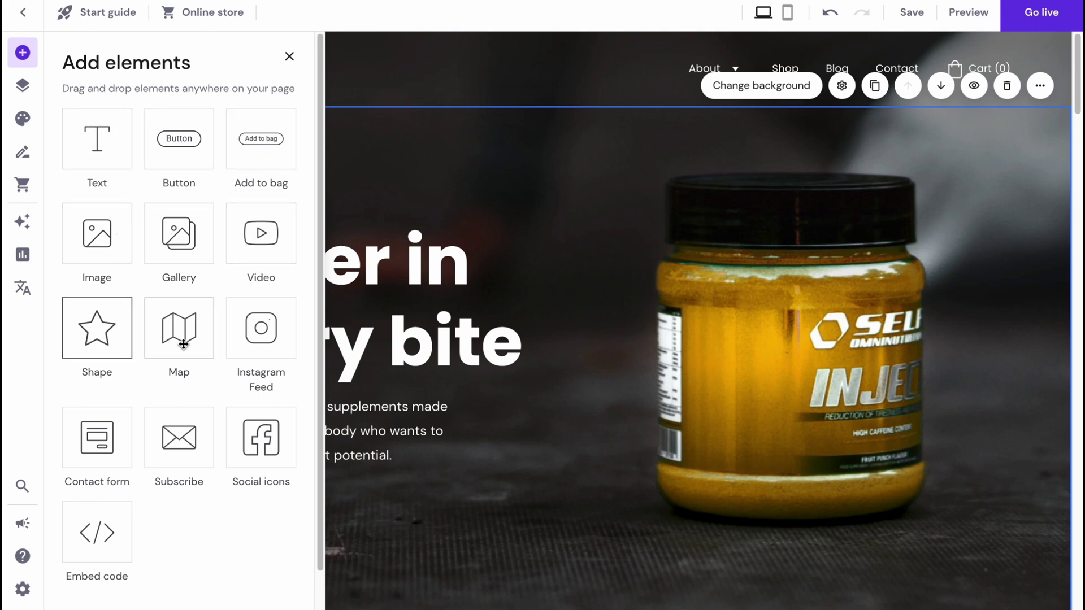
pyautogui.scroll(-1, 184, 339)
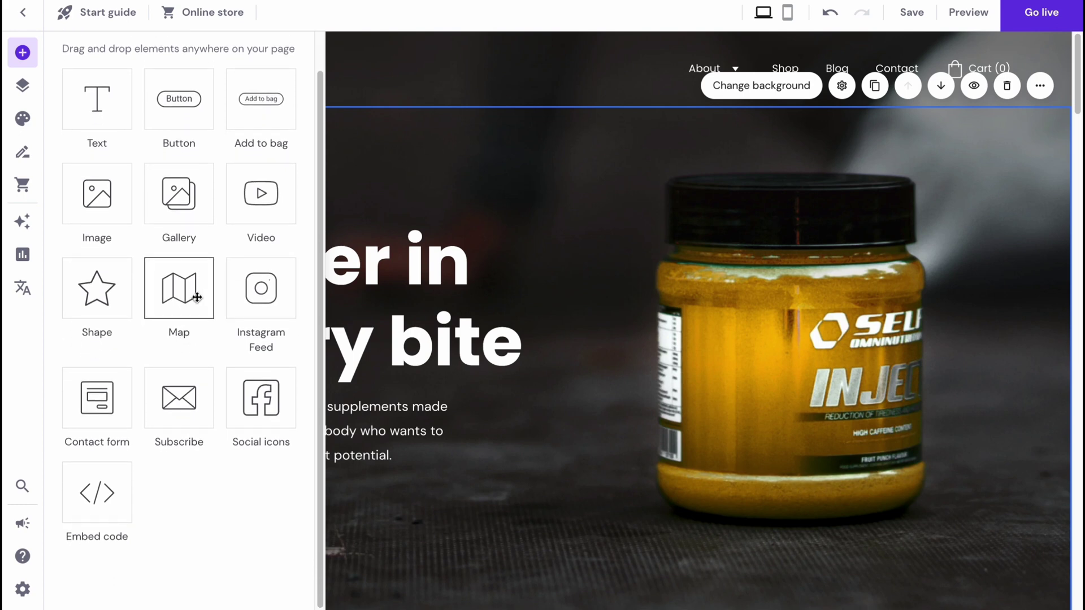
pyautogui.click(25, 88)
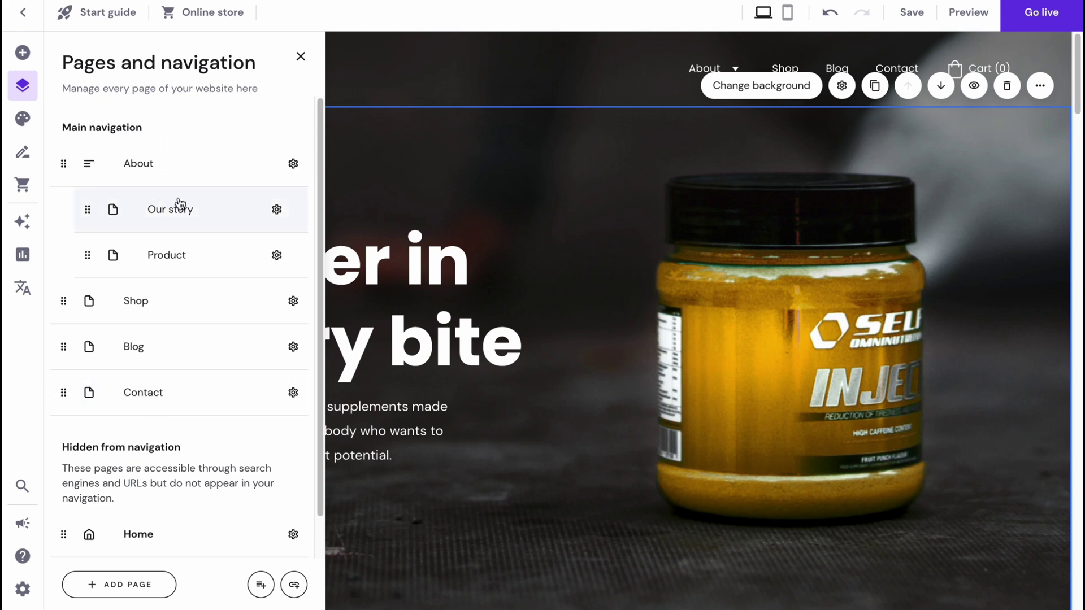
# Step: Reorder the menu: Our story below Product, About below Shop, Shop after Contact
pyautogui.moveTo(185, 214); pyautogui.dragTo(150, 247)
pyautogui.moveTo(90, 208); pyautogui.dragTo(96, 244)
pyautogui.moveTo(64, 165); pyautogui.dragTo(73, 314)
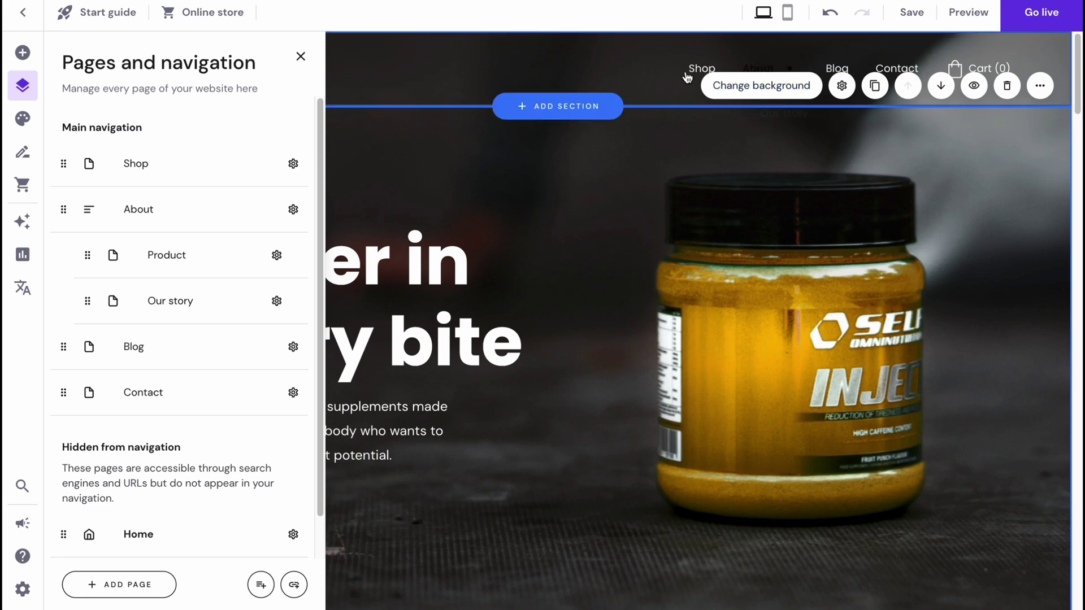
pyautogui.moveTo(61, 164); pyautogui.dragTo(71, 413)
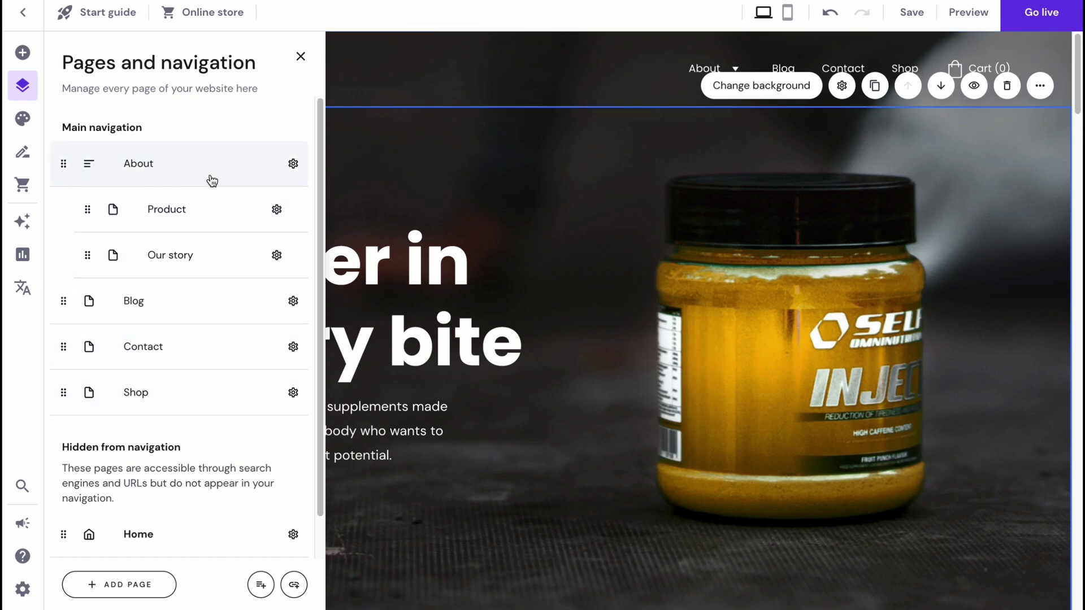
# Step: Delete the Product page from the site
pyautogui.click(277, 211)
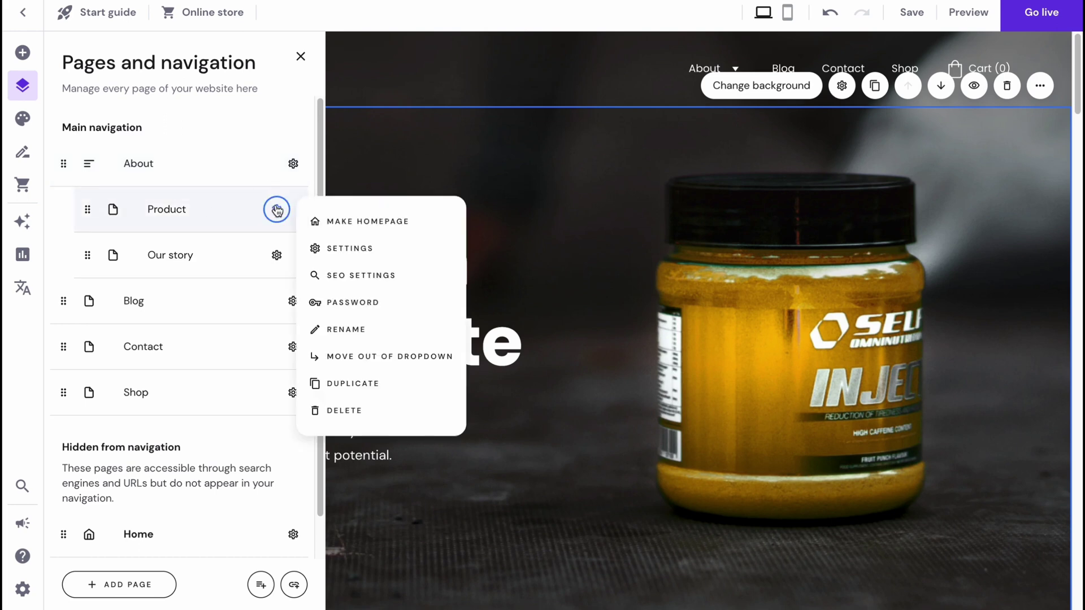
pyautogui.click(354, 418)
pyautogui.click(621, 352)
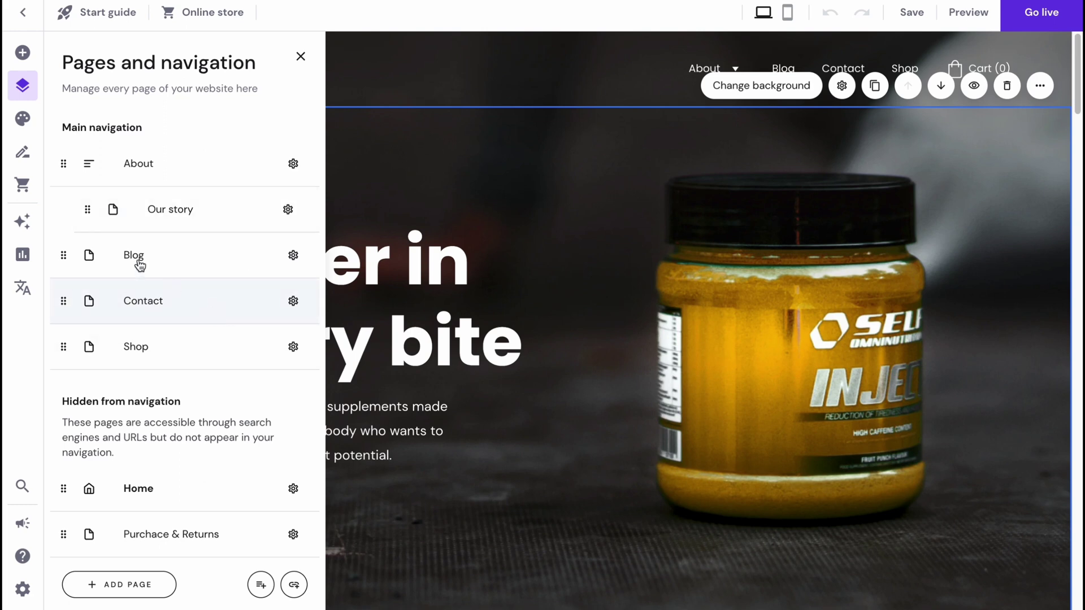
pyautogui.click(22, 120)
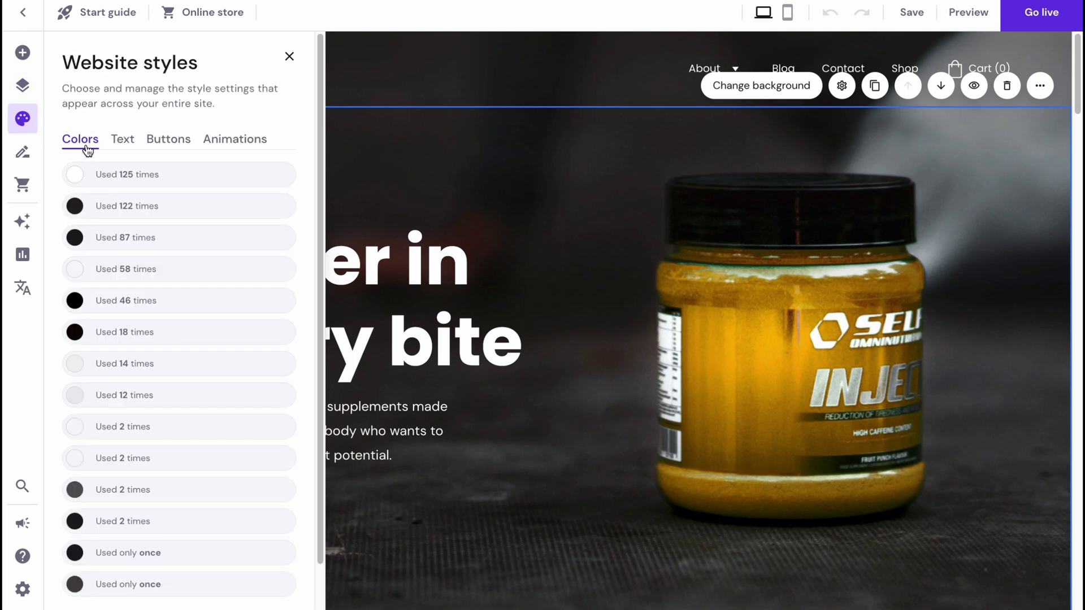
# Step: Look through the Text, Buttons and Animations style options, then return to Colors
pyautogui.click(122, 139)
pyautogui.click(161, 140)
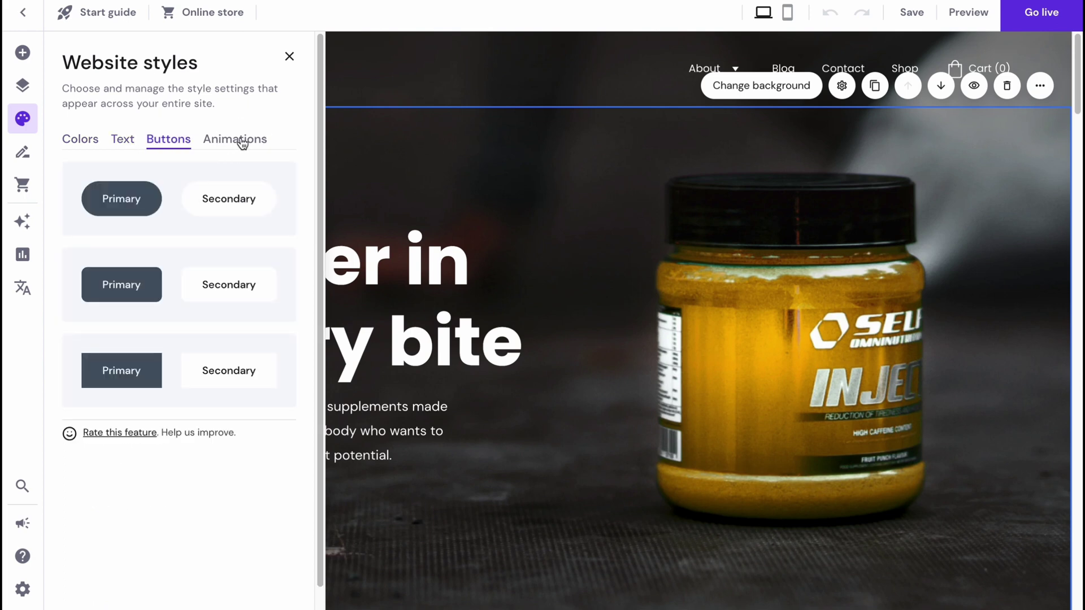
pyautogui.click(240, 142)
pyautogui.click(73, 139)
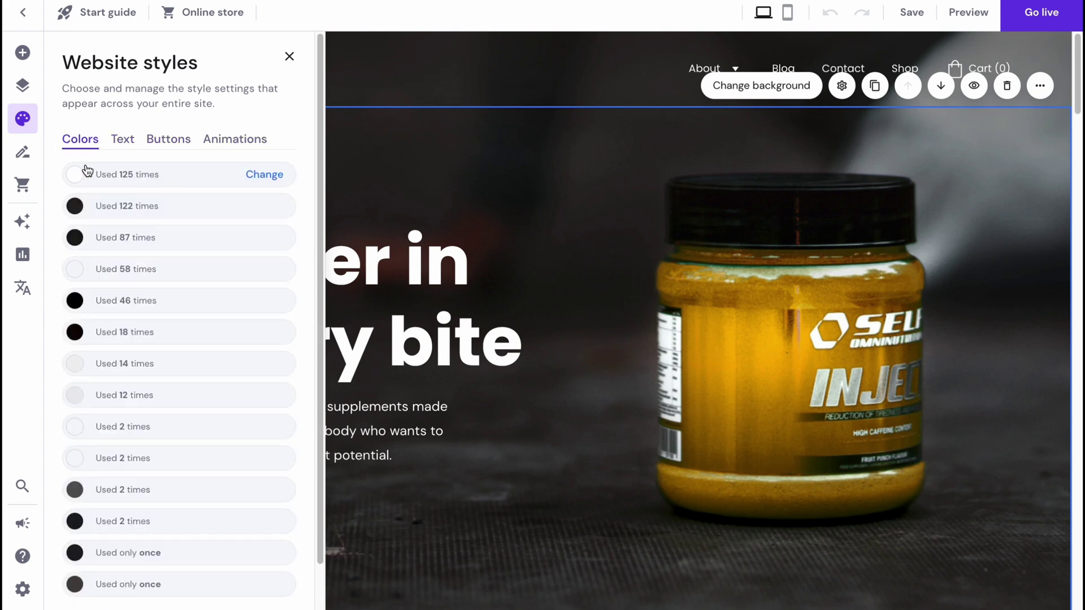
# Step: Replace the site's most-used white colour with red #F70D0D
pyautogui.click(77, 175)
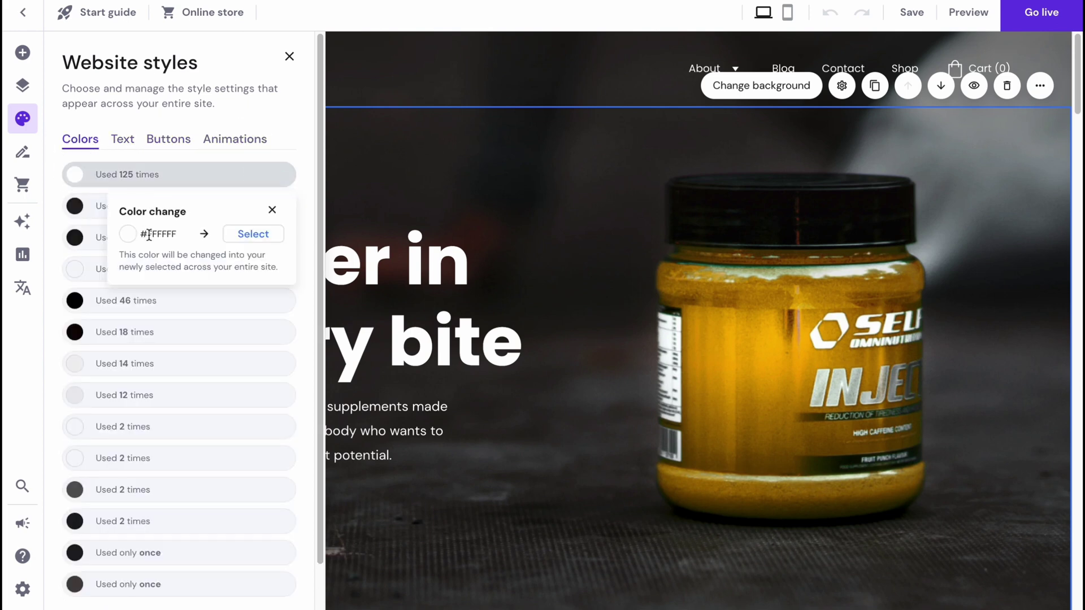
pyautogui.click(244, 234)
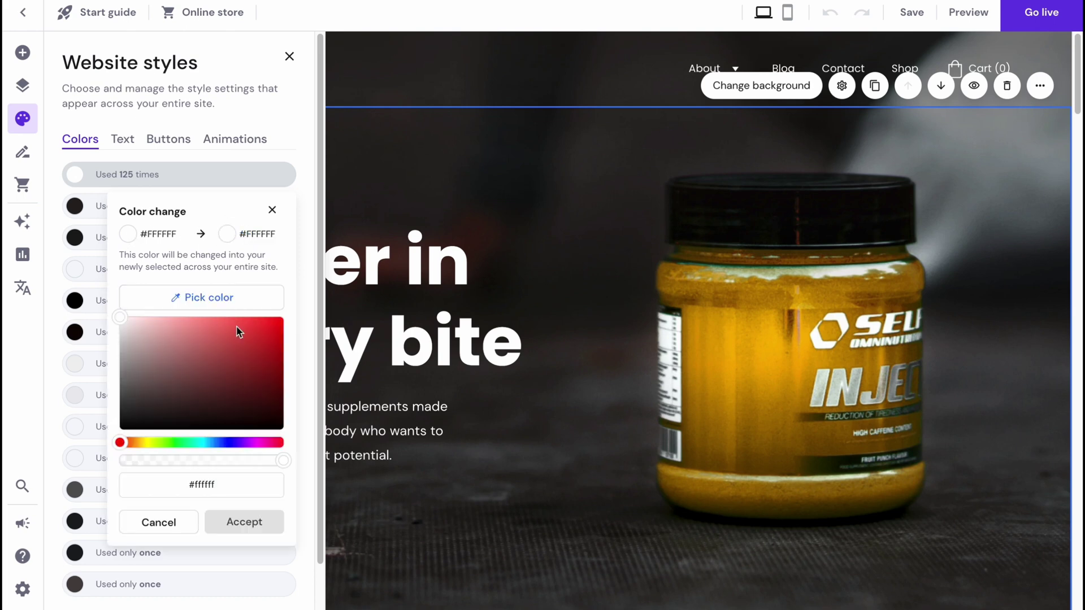
pyautogui.moveTo(237, 332); pyautogui.dragTo(313, 306)
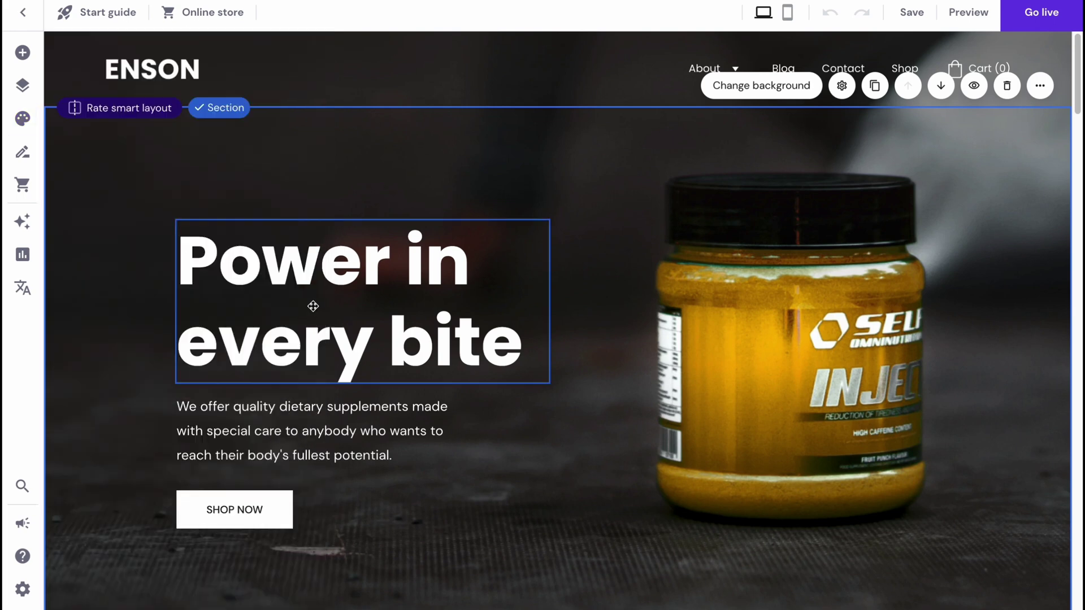
pyautogui.click(23, 118)
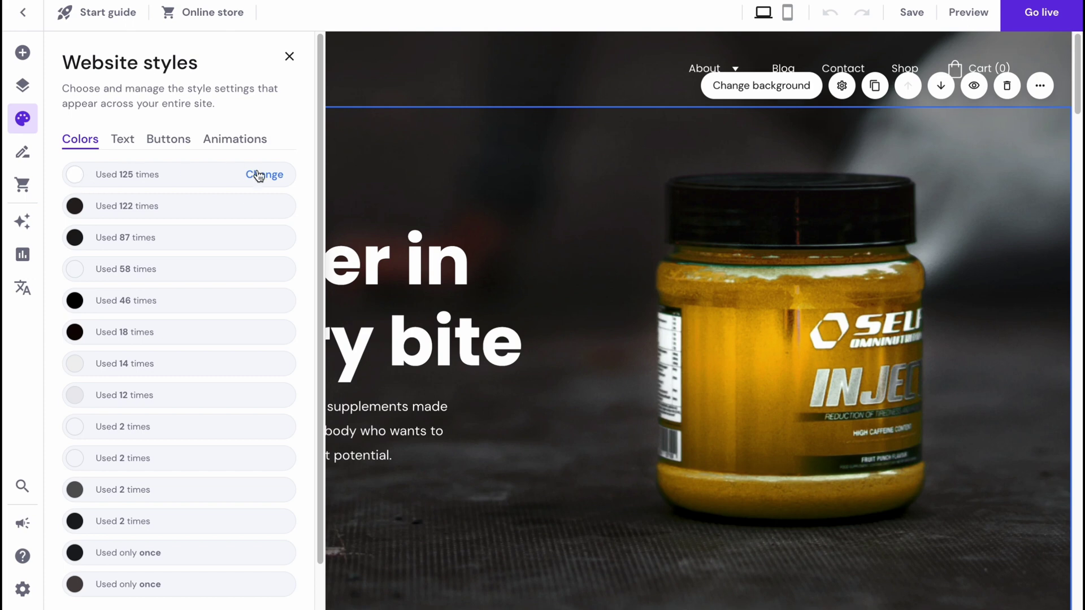
pyautogui.click(259, 175)
pyautogui.click(239, 237)
pyautogui.moveTo(255, 338); pyautogui.dragTo(274, 321)
pyautogui.click(243, 521)
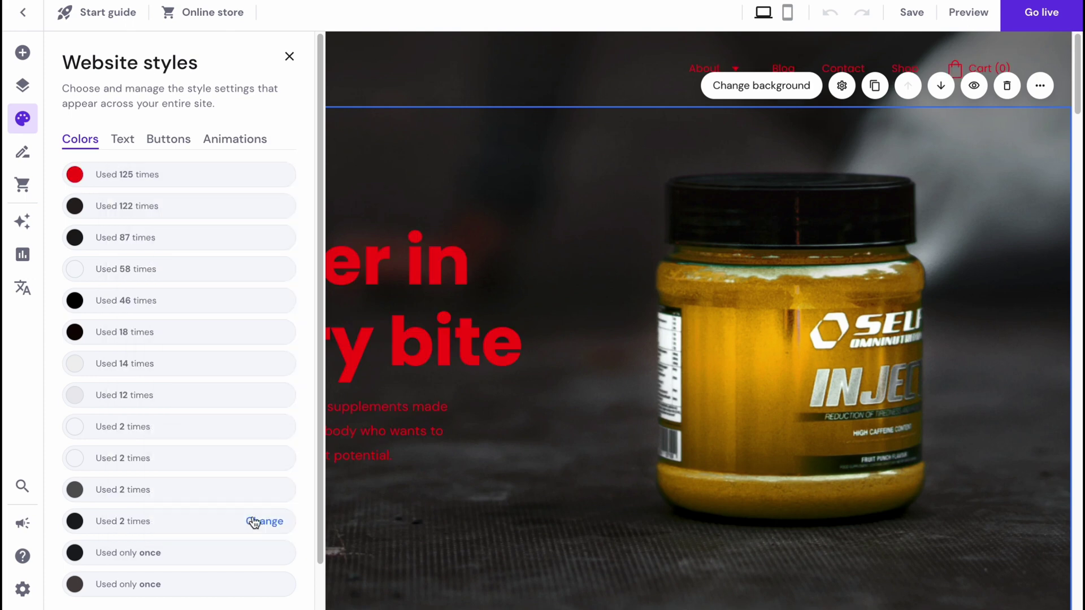
# Step: Try white and pale replacements for the red colour without applying them
pyautogui.scroll(-9, 565, 282)
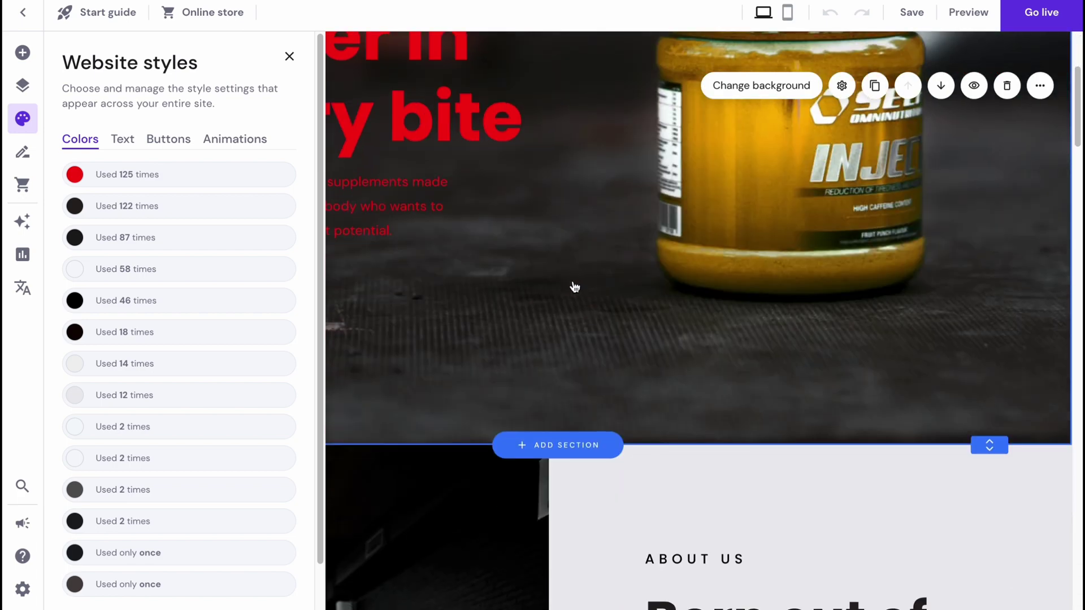
pyautogui.scroll(9, 514, 274)
pyautogui.moveTo(134, 208)
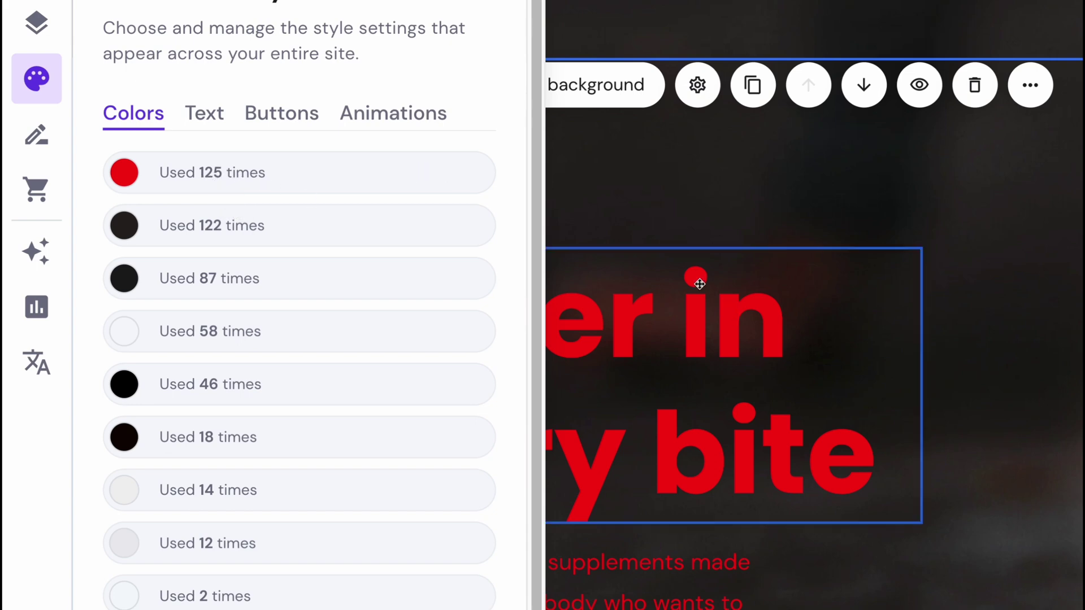
pyautogui.moveTo(421, 179)
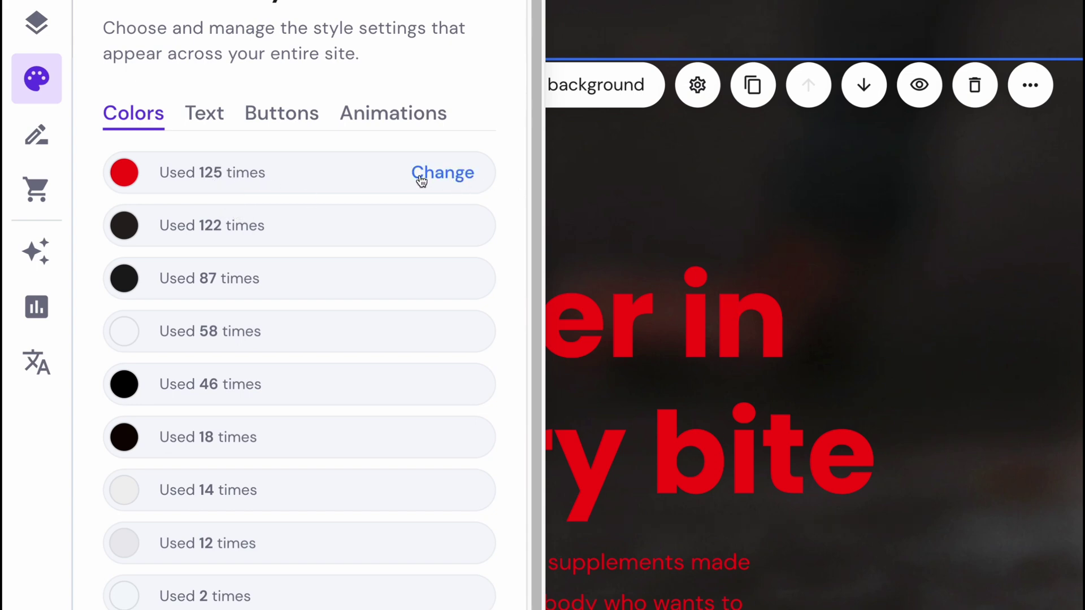
pyautogui.click(467, 178)
pyautogui.click(417, 273)
pyautogui.moveTo(311, 297); pyautogui.dragTo(78, 209)
pyautogui.click(77, 209)
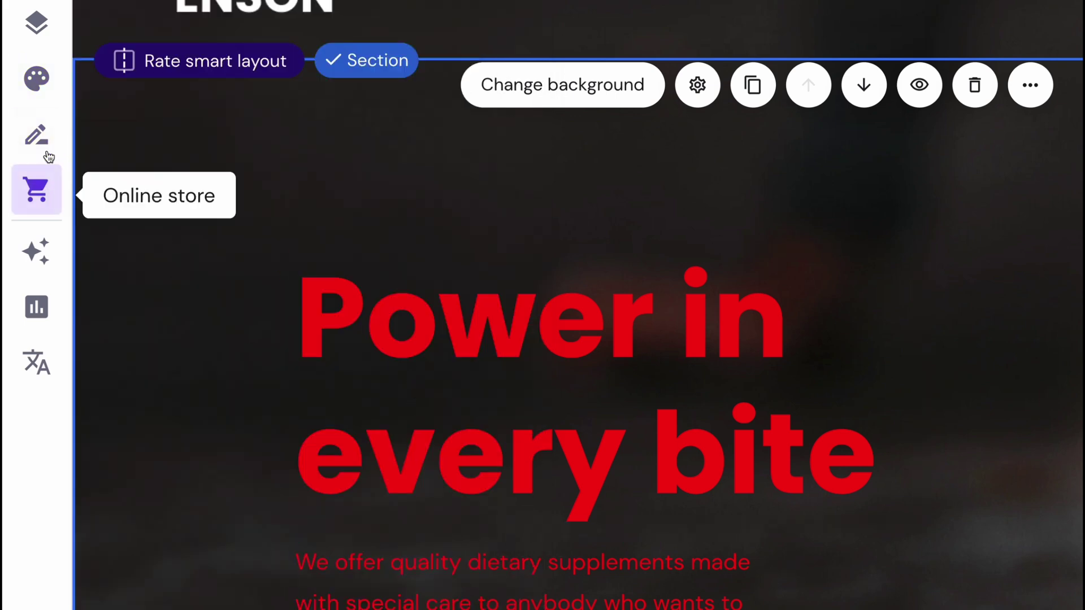
pyautogui.click(36, 189)
pyautogui.click(39, 81)
pyautogui.moveTo(153, 178)
pyautogui.click(427, 175)
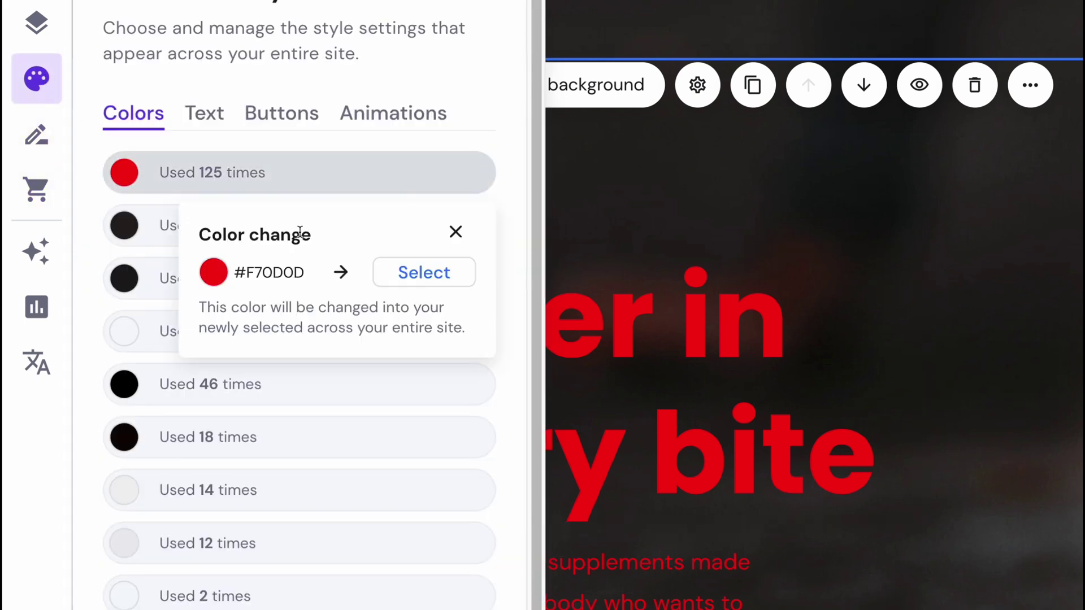
pyautogui.click(383, 274)
pyautogui.click(260, 257)
pyautogui.click(266, 567)
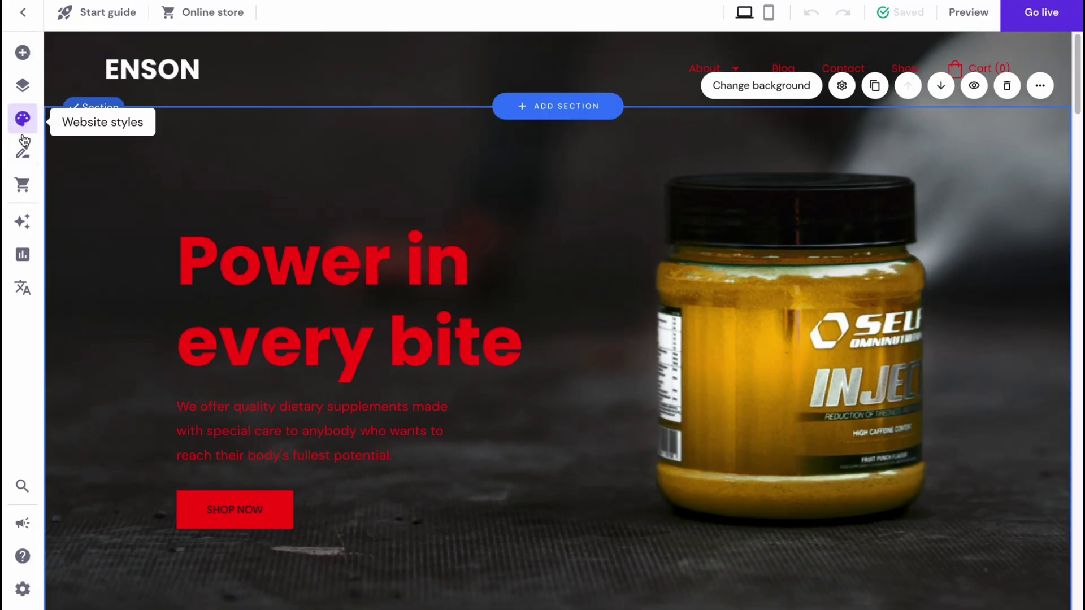
# Step: Replace the red site colour with near-white #FCF9F9
pyautogui.click(23, 118)
pyautogui.click(74, 176)
pyautogui.click(240, 235)
pyautogui.moveTo(193, 337); pyautogui.dragTo(118, 317)
pyautogui.click(244, 523)
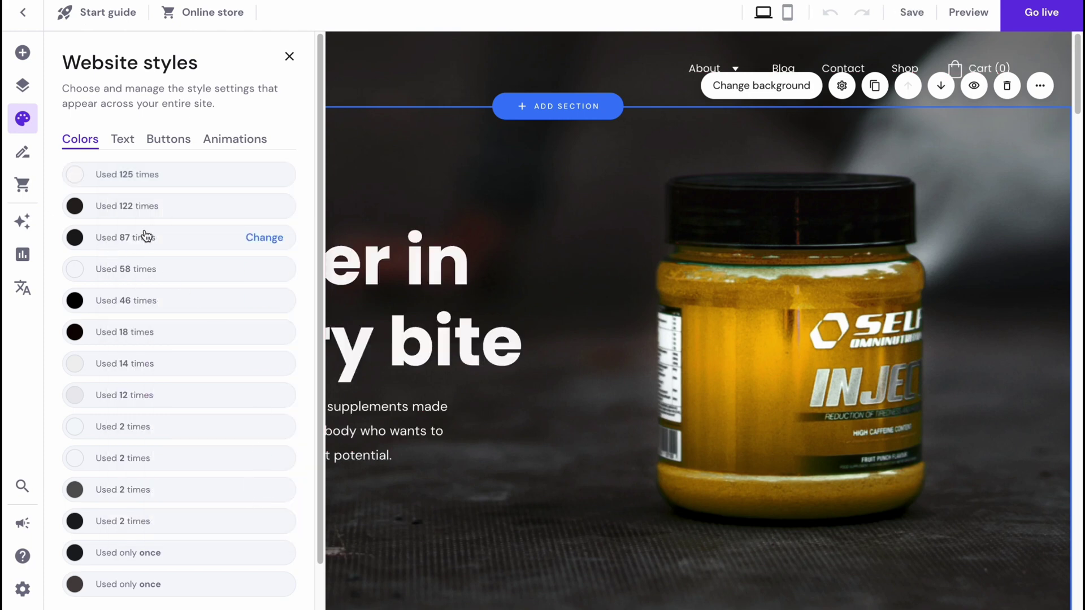
pyautogui.scroll(-2, 220, 280)
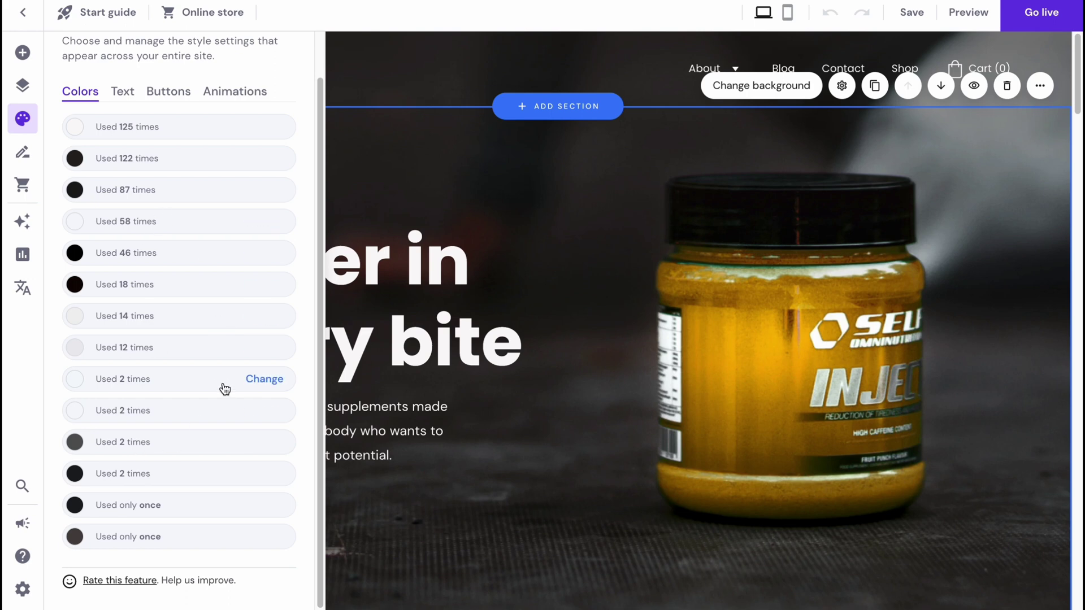
# Step: Try Prosto One for headings, then switch back to Poppins
pyautogui.click(123, 92)
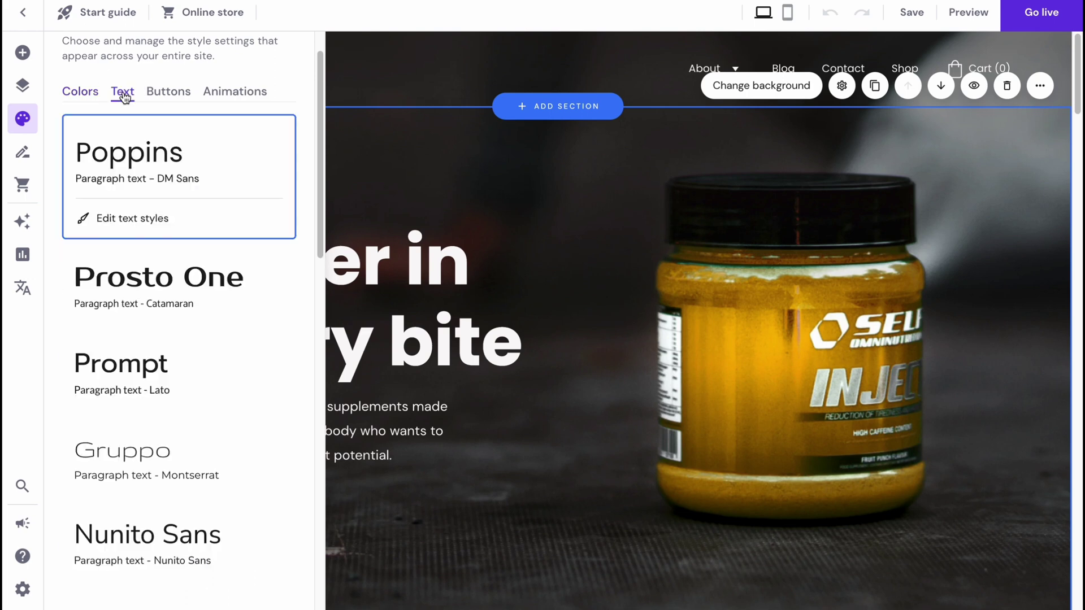
pyautogui.click(158, 304)
pyautogui.click(120, 172)
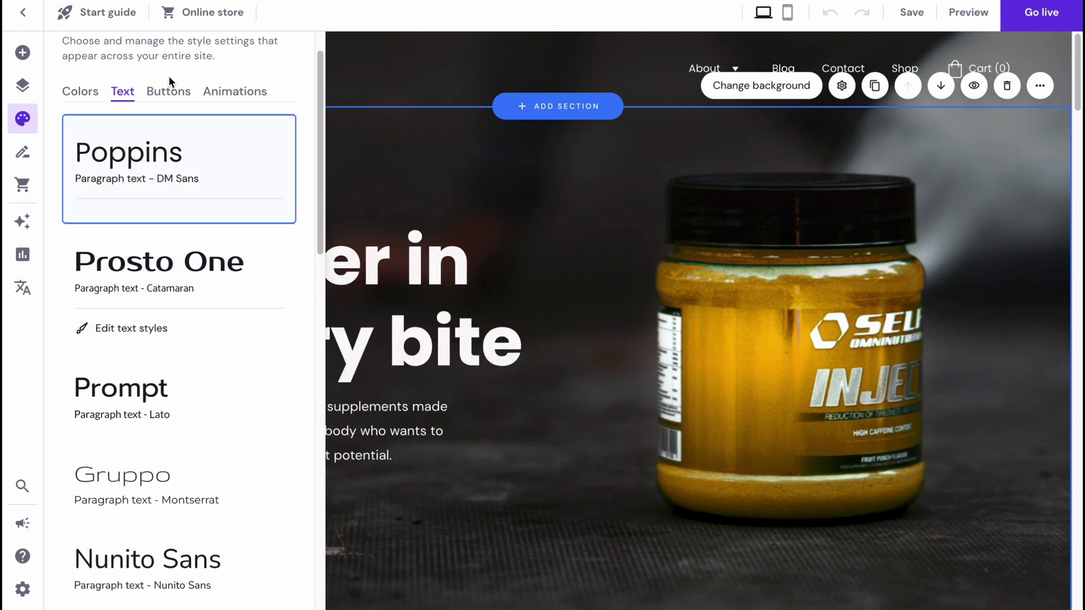
# Step: Choose the second button style and a Fade animation for all elements
pyautogui.click(168, 92)
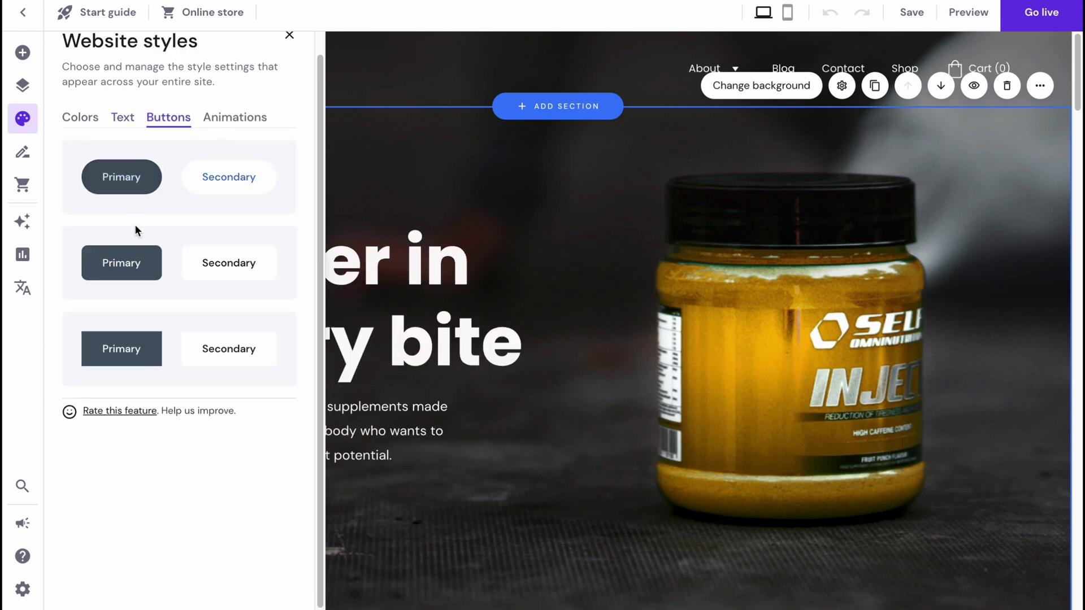
pyautogui.click(237, 232)
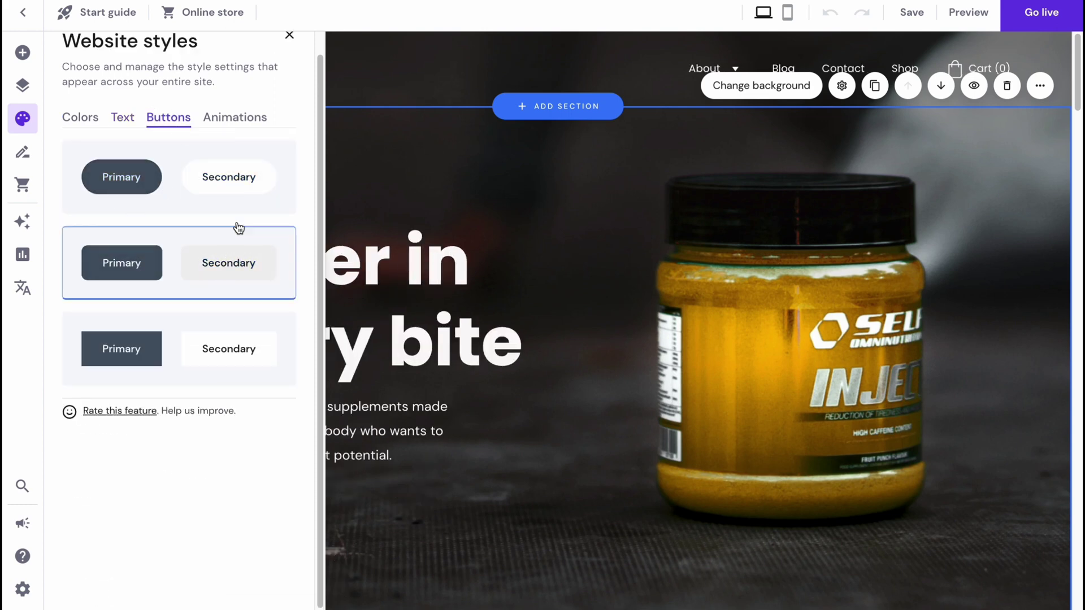
pyautogui.click(231, 177)
pyautogui.click(159, 277)
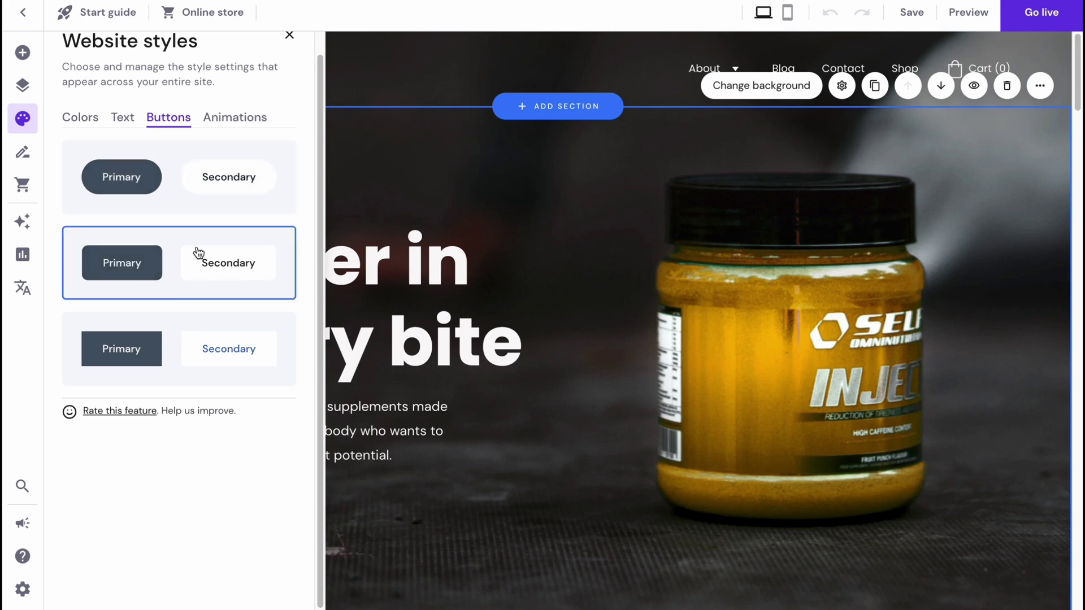
pyautogui.click(235, 117)
pyautogui.click(238, 219)
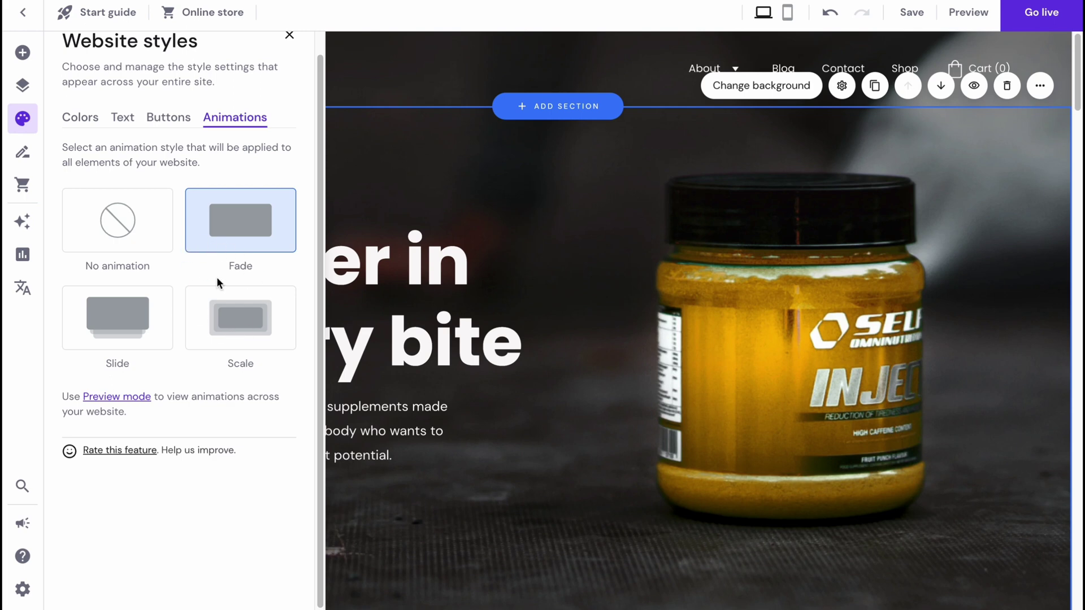
# Step: Create a new draft post, 'A blog post', and view it in the editor
pyautogui.click(23, 155)
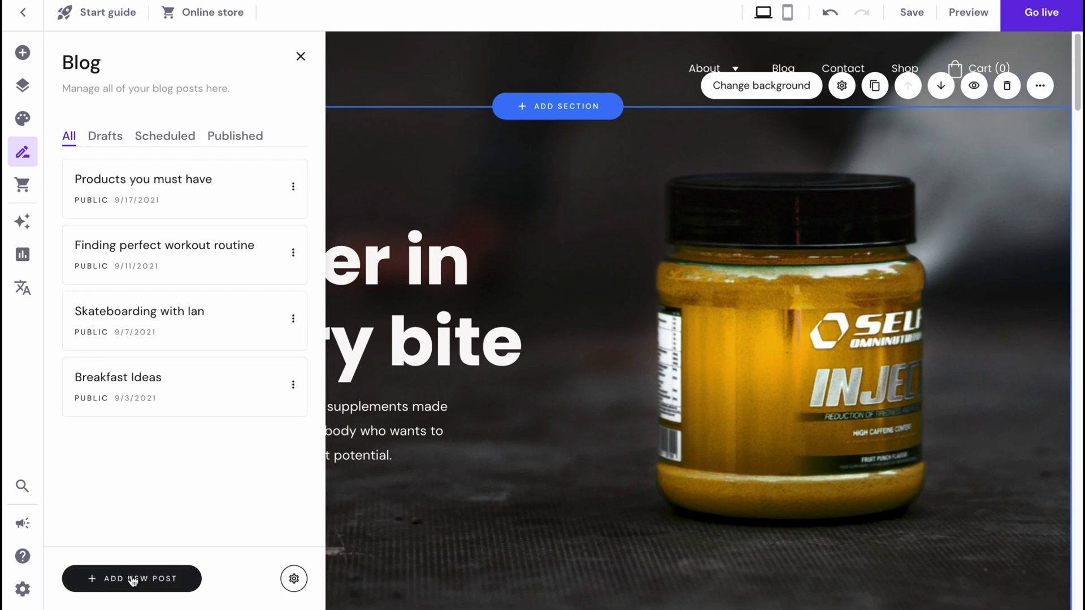
pyautogui.click(132, 582)
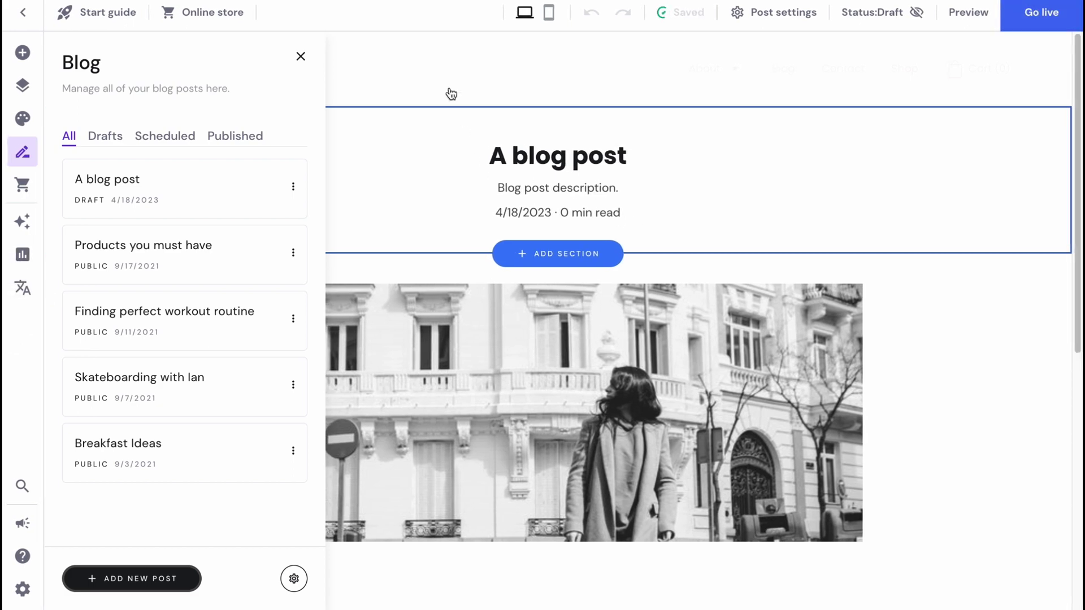
pyautogui.click(444, 74)
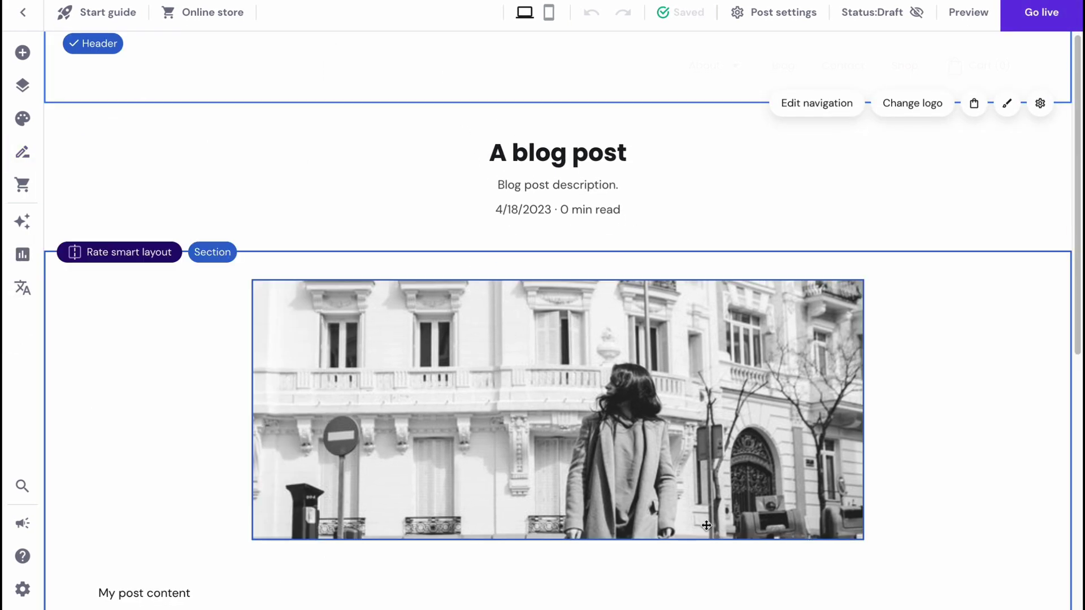
pyautogui.scroll(-1, 713, 377)
pyautogui.scroll(-6, 637, 401)
pyautogui.scroll(7, 611, 310)
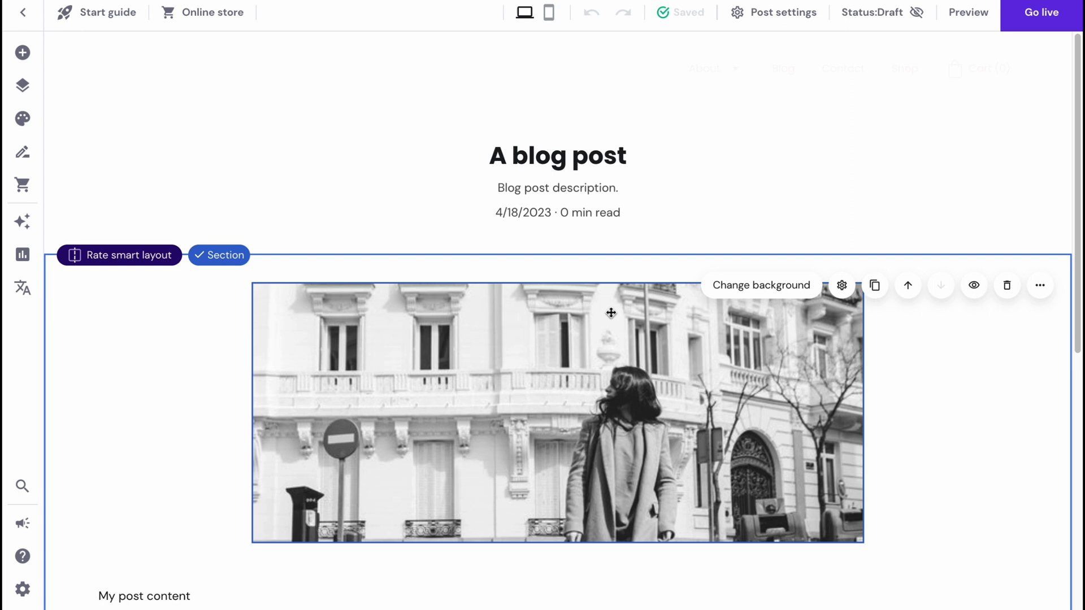
# Step: Visit Analytics, close it, and open the store product pages list
pyautogui.click(25, 258)
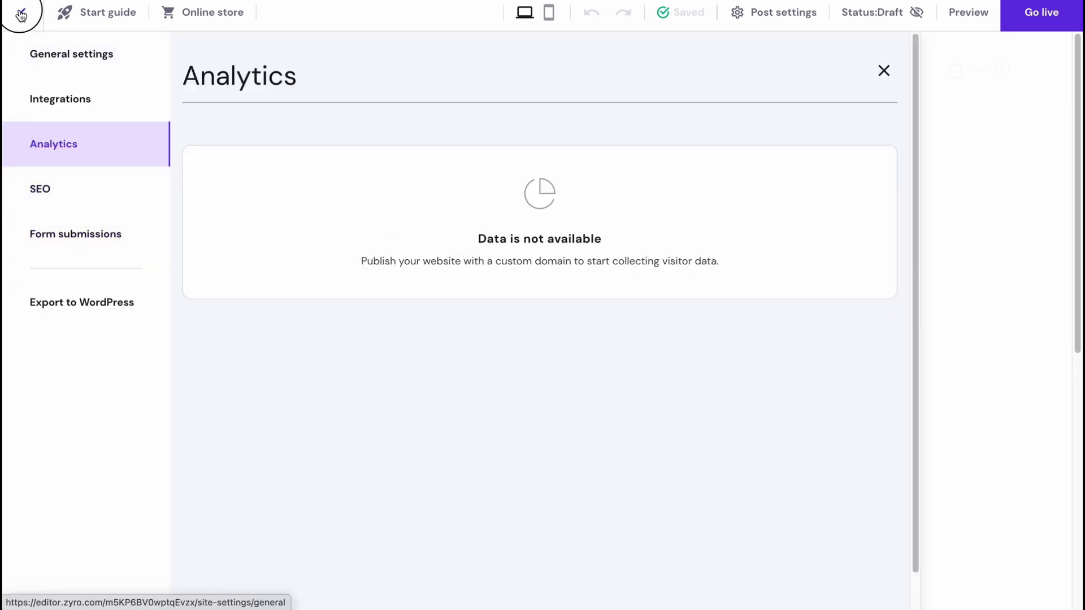
pyautogui.click(20, 12)
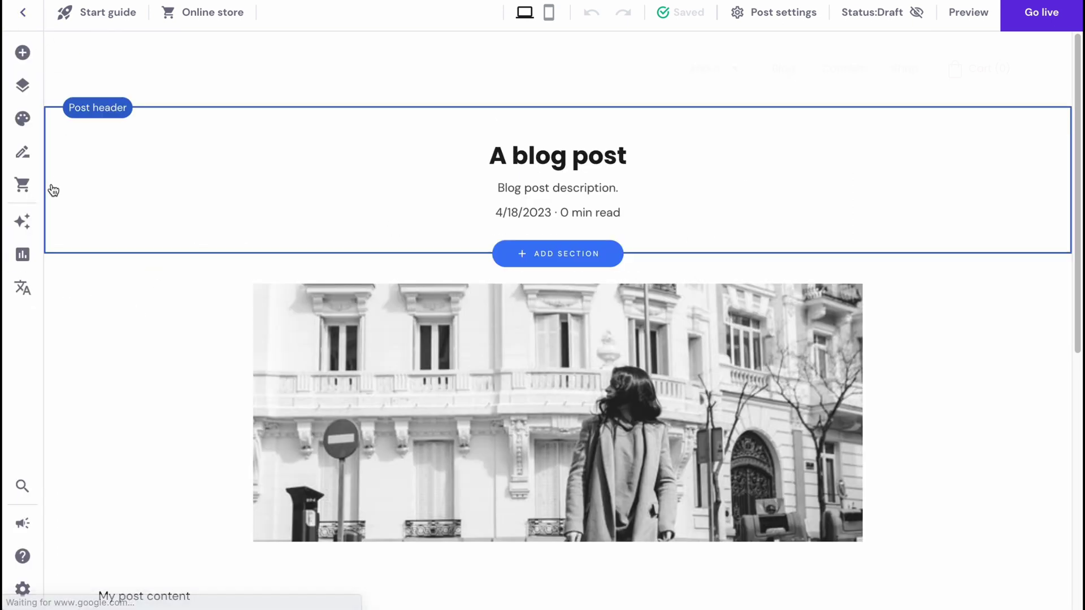
pyautogui.click(24, 188)
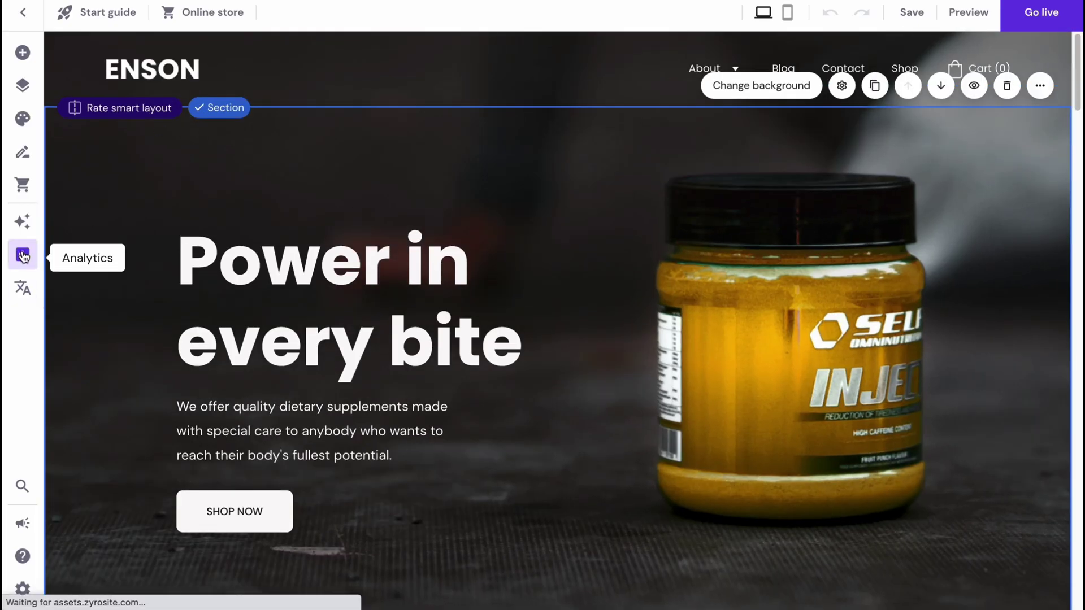
pyautogui.click(23, 257)
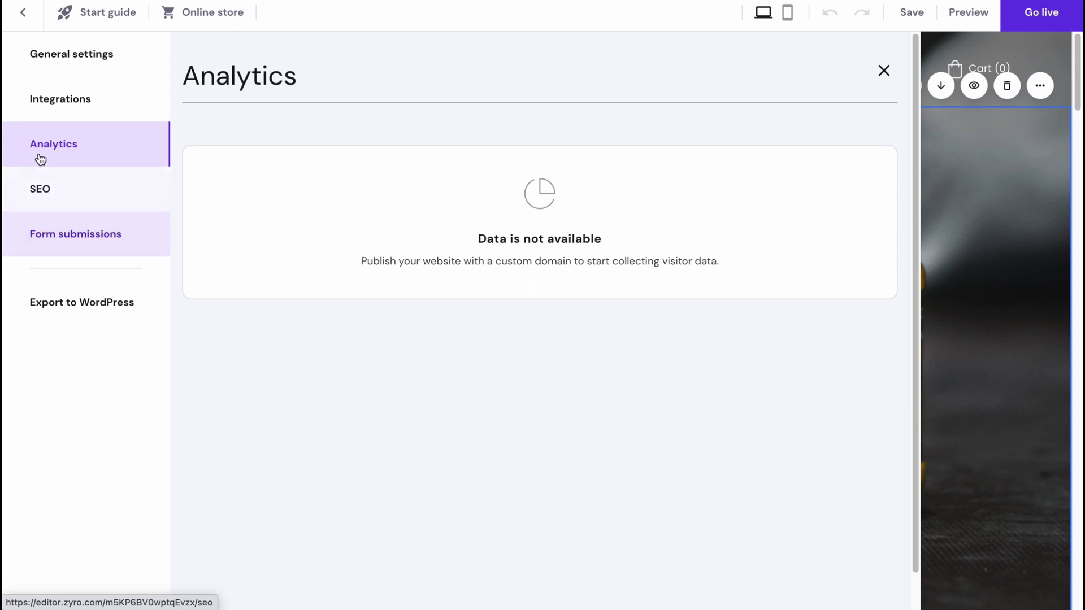
pyautogui.click(70, 56)
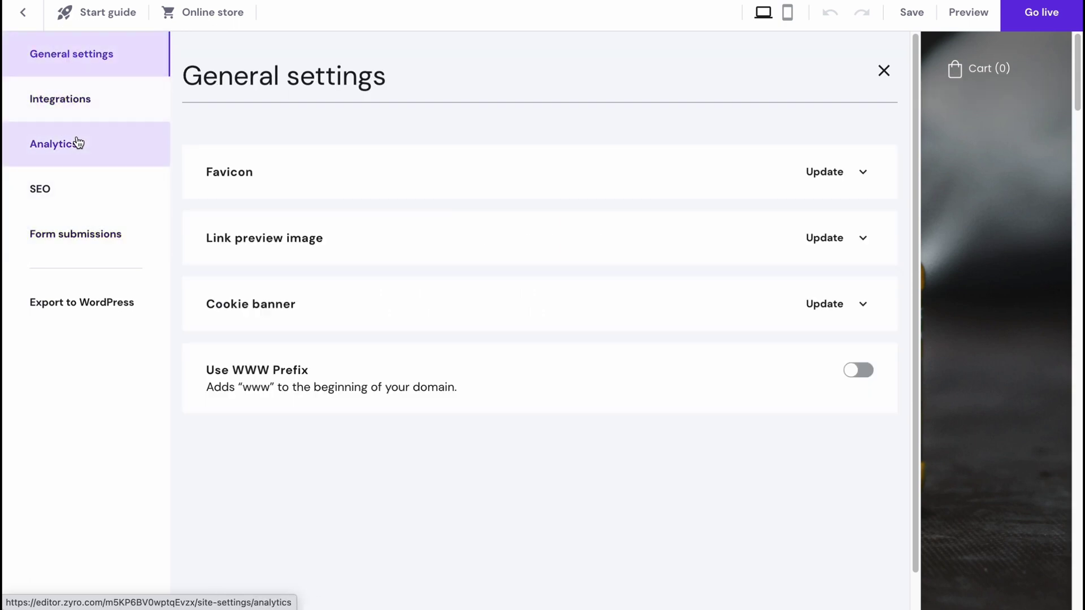
pyautogui.click(65, 108)
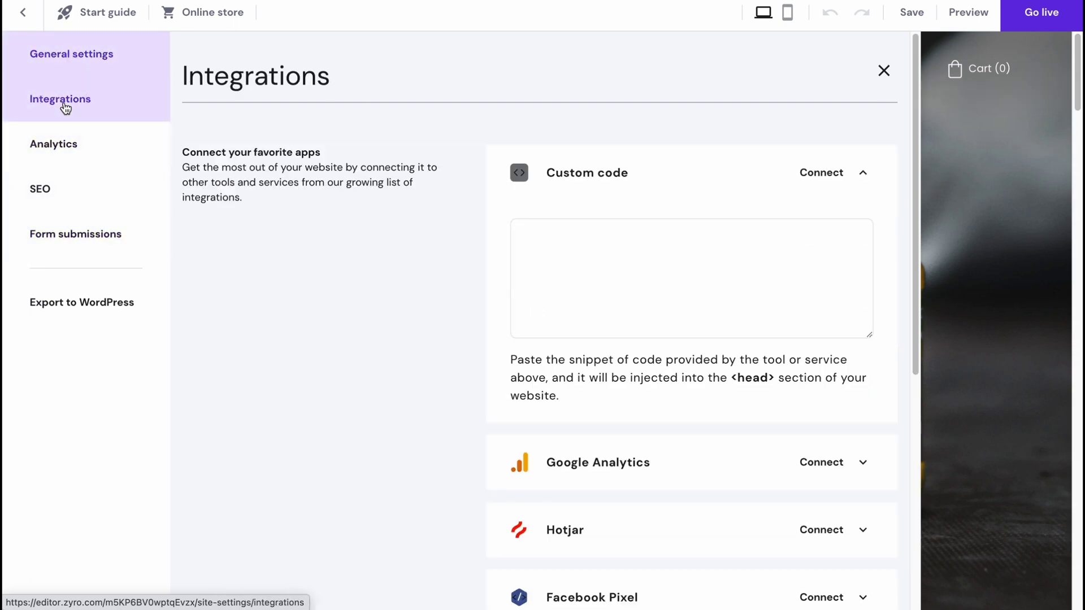
pyautogui.click(76, 140)
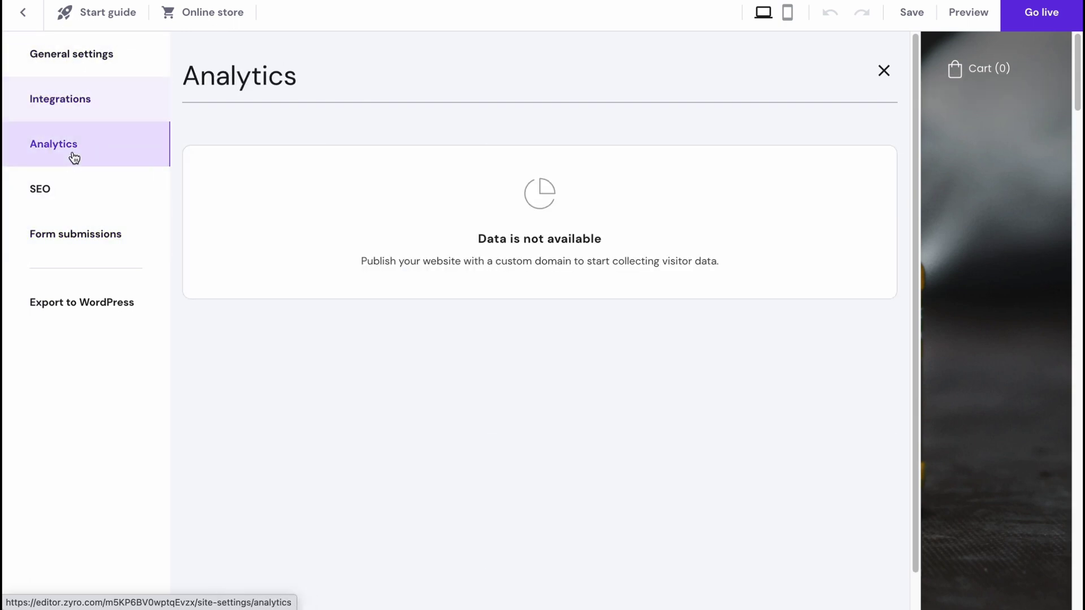
pyautogui.click(52, 199)
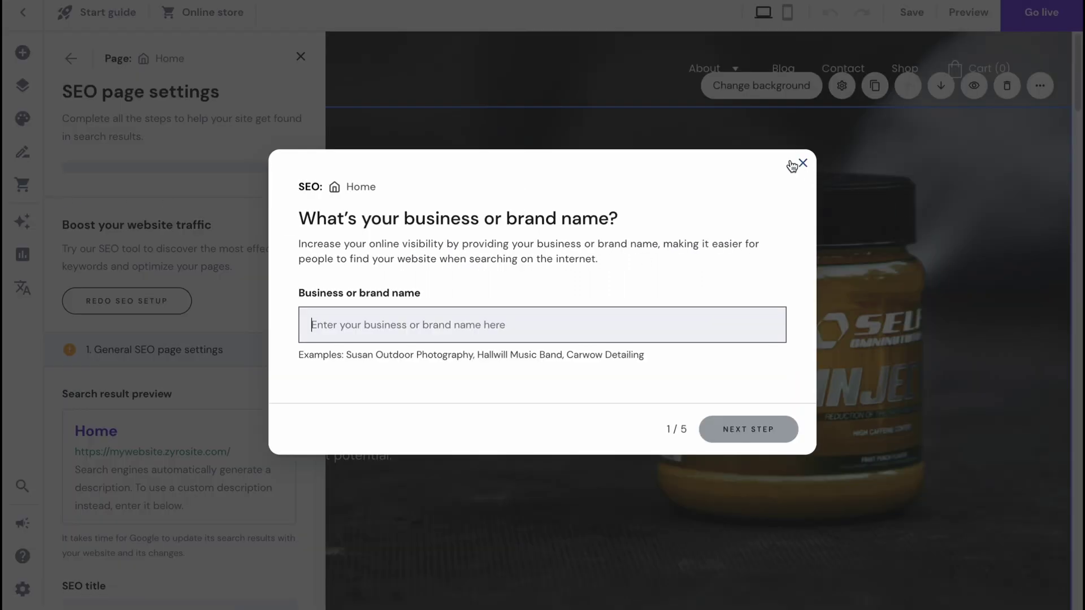
pyautogui.click(802, 163)
pyautogui.click(23, 12)
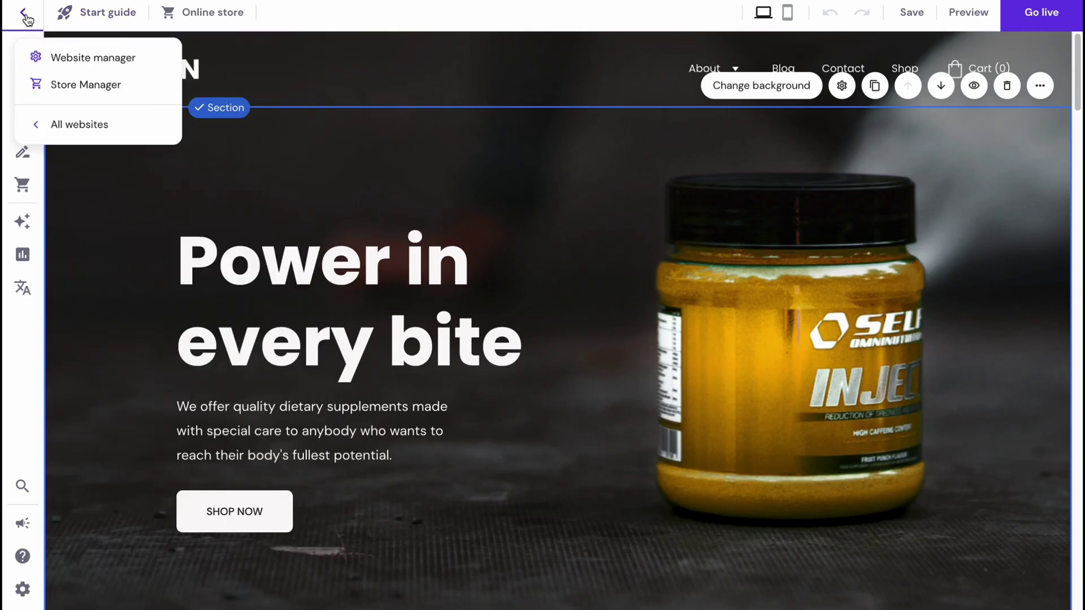
pyautogui.click(45, 57)
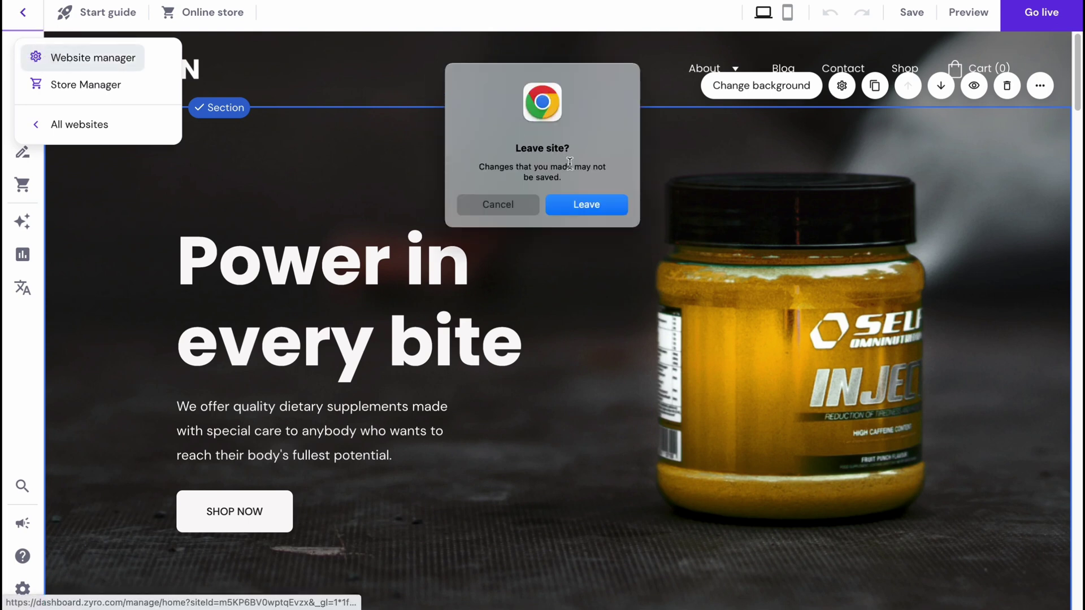
pyautogui.click(512, 203)
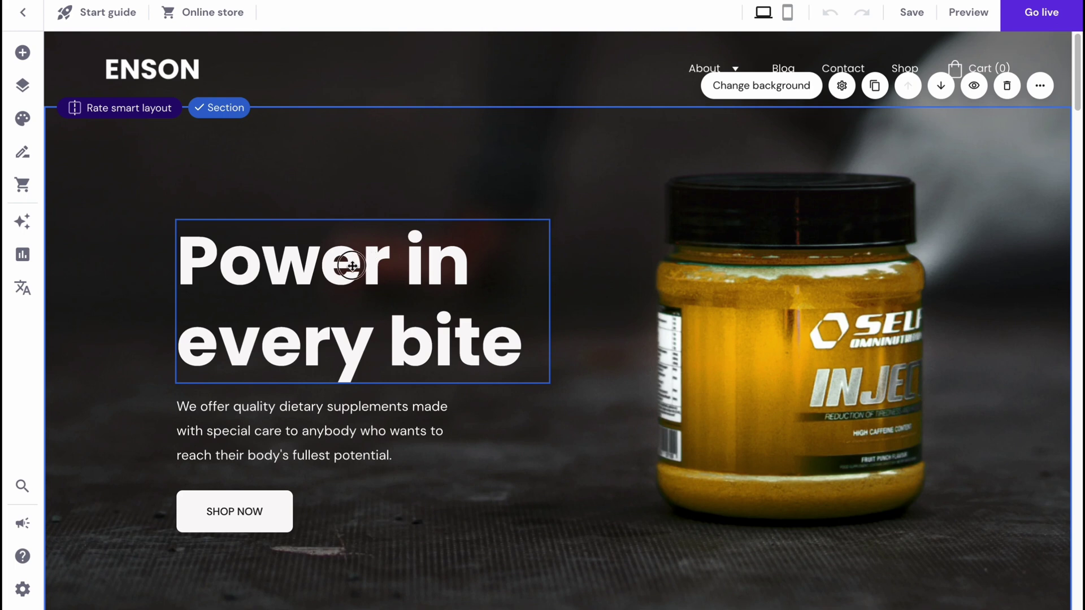
# Step: Delete all the text of the 'Power in every bite' heading
pyautogui.click(371, 257)
pyautogui.moveTo(371, 257); pyautogui.dragTo(362, 259)
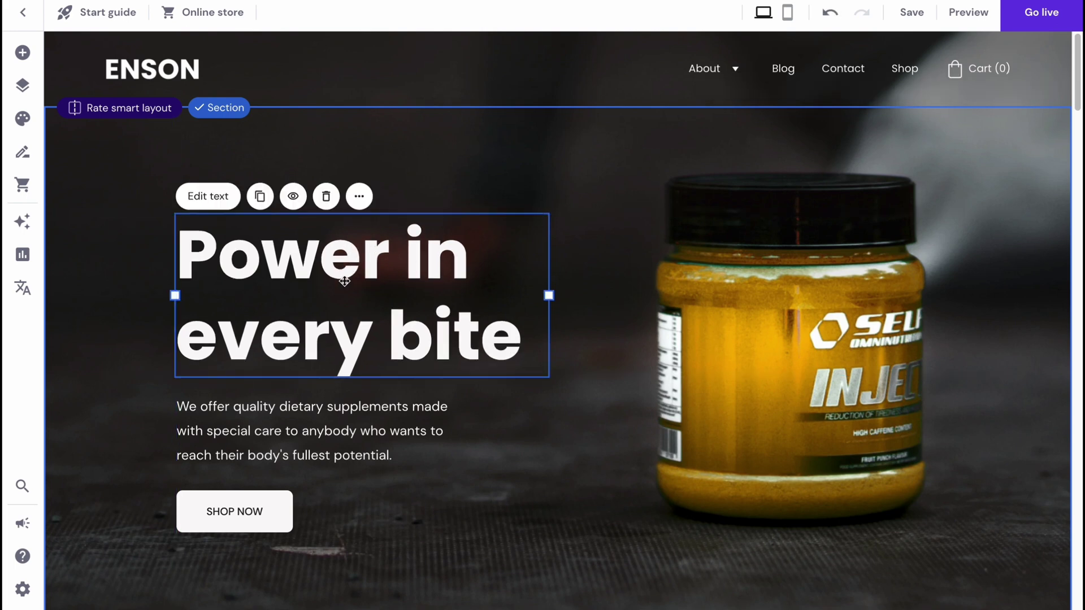
pyautogui.click(210, 199)
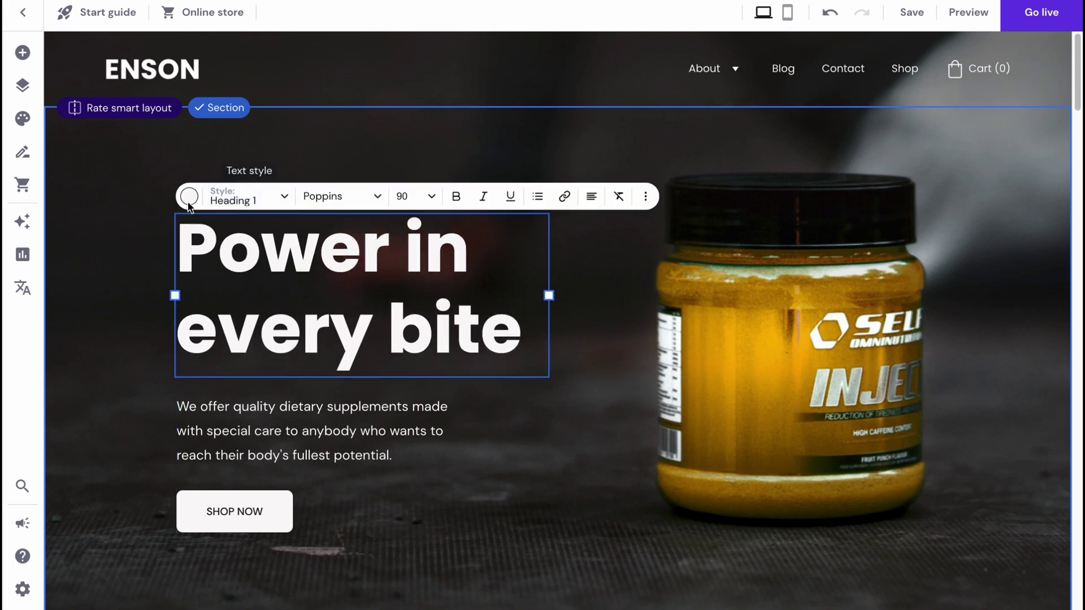
pyautogui.moveTo(508, 330); pyautogui.dragTo(145, 235)
pyautogui.click(151, 237)
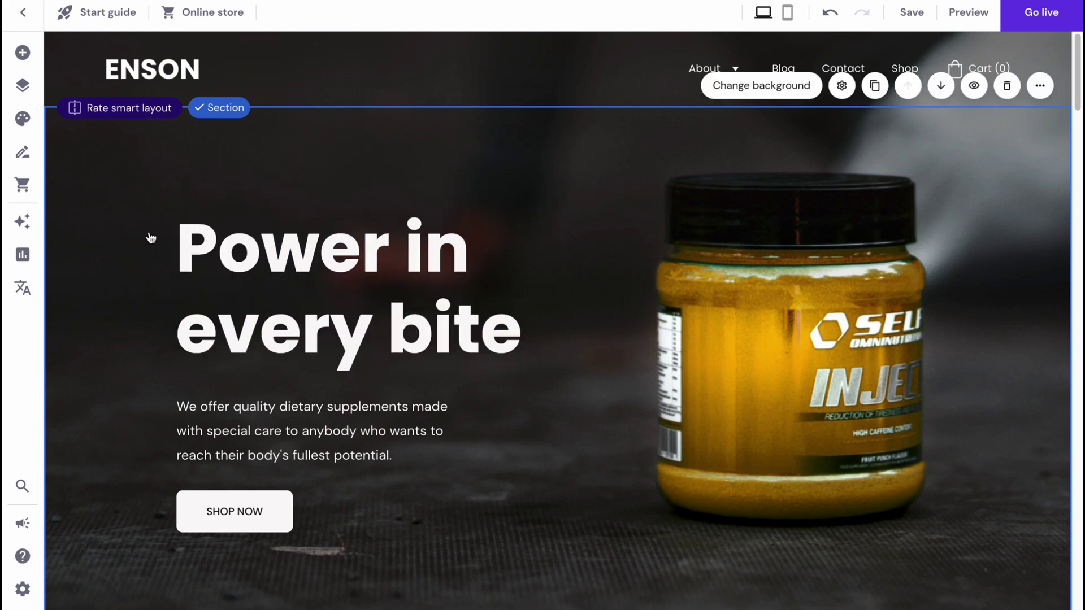
pyautogui.click(287, 282)
pyautogui.click(206, 197)
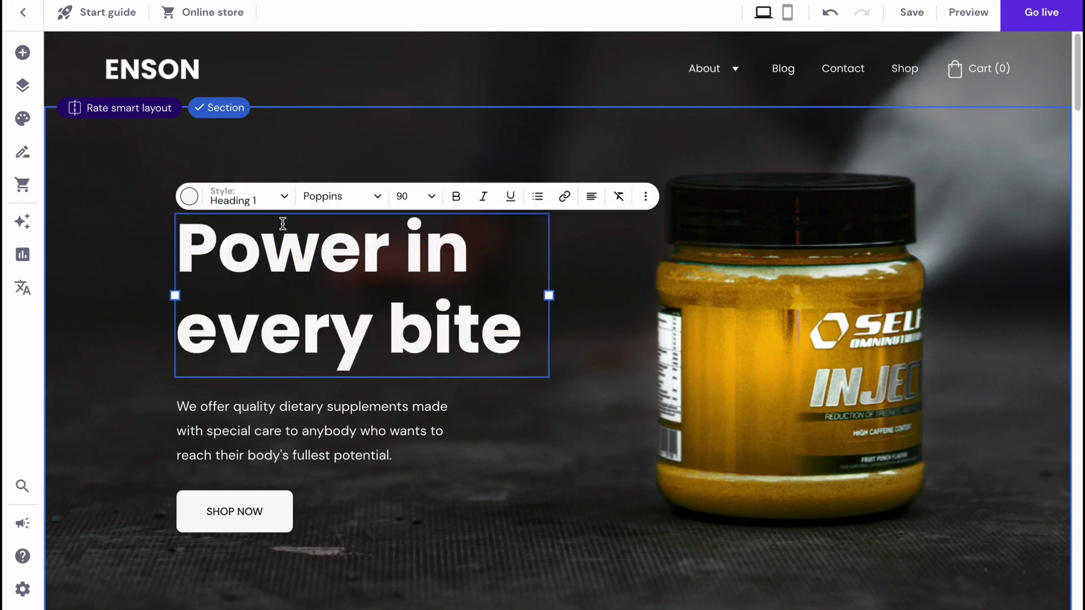
pyautogui.press('BackSpace')
pyautogui.press('BackSpace')
pyautogui.press('BackSpace')
pyautogui.press('BackSpace')
pyautogui.press('BackSpace')
pyautogui.press('BackSpace')
pyautogui.press('BackSpace')
pyautogui.press('BackSpace')
pyautogui.press('BackSpace')
pyautogui.press('BackSpace')
pyautogui.press('BackSpace')
pyautogui.press('BackSpace')
pyautogui.press('BackSpace')
pyautogui.press('BackSpace')
pyautogui.press('BackSpace')
pyautogui.press('BackSpace')
pyautogui.press('BackSpace')
pyautogui.press('BackSpace')
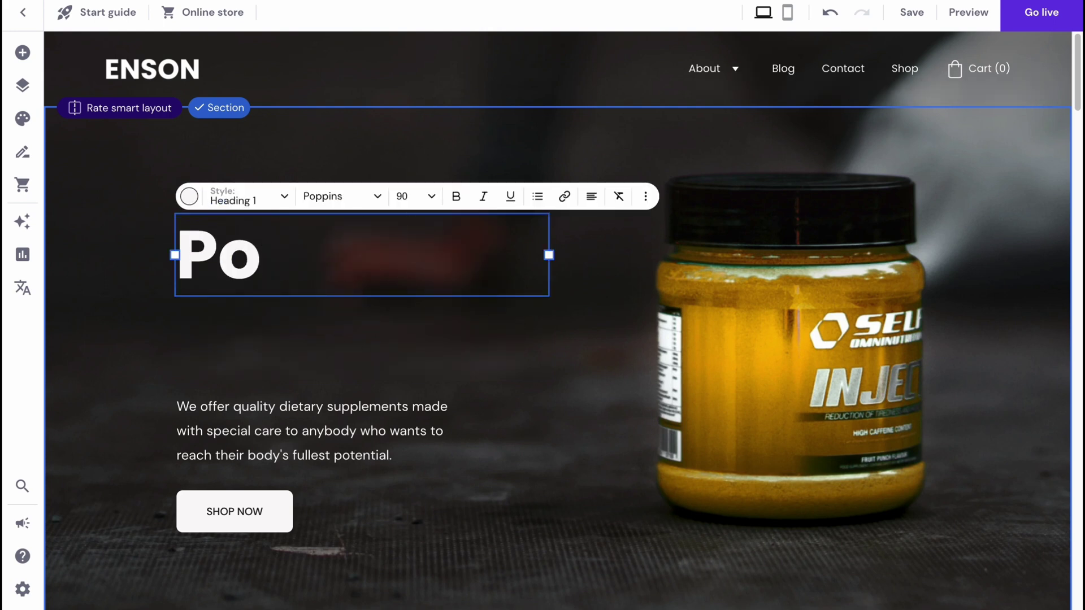
pyautogui.press('BackSpace')
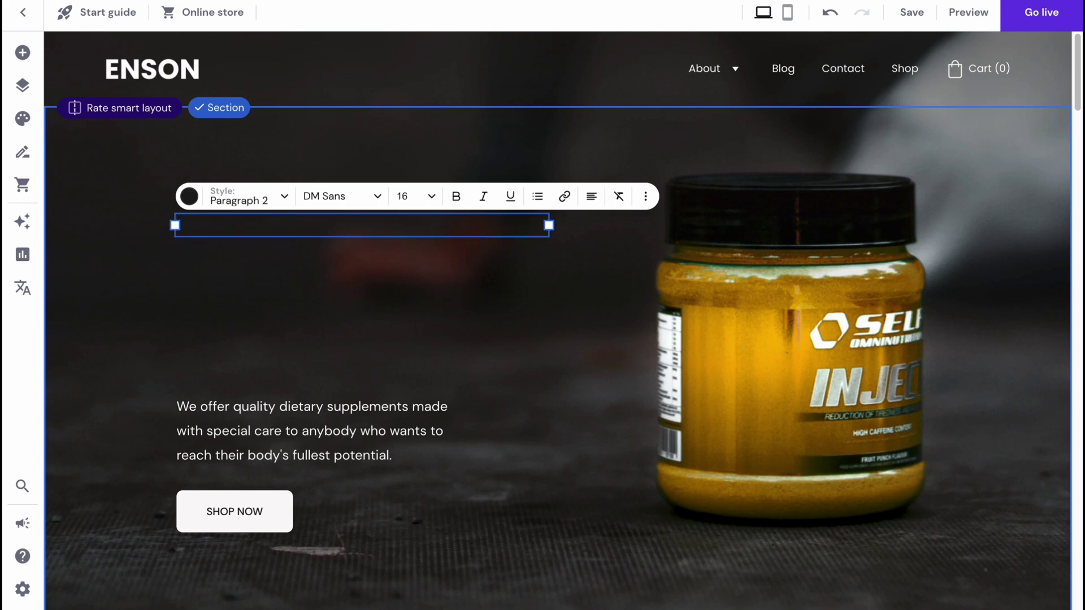
pyautogui.click(290, 264)
# Step: Move the empty text box slightly down and adjust its width
pyautogui.click(376, 223)
pyautogui.moveTo(375, 223); pyautogui.dragTo(323, 240)
pyautogui.click(196, 206)
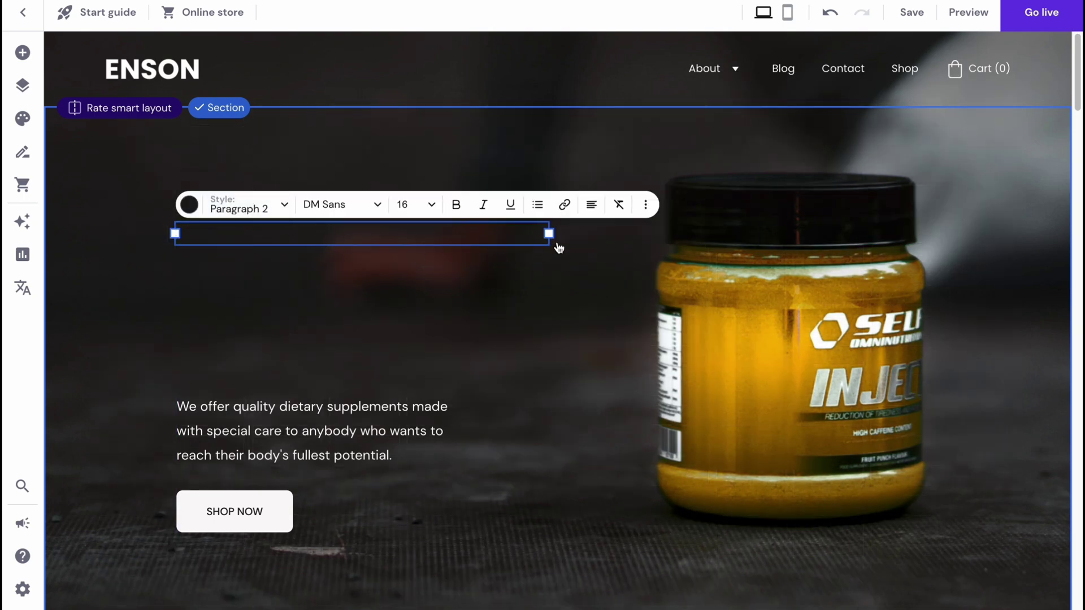
pyautogui.moveTo(548, 234); pyautogui.dragTo(474, 248)
pyautogui.click(443, 291)
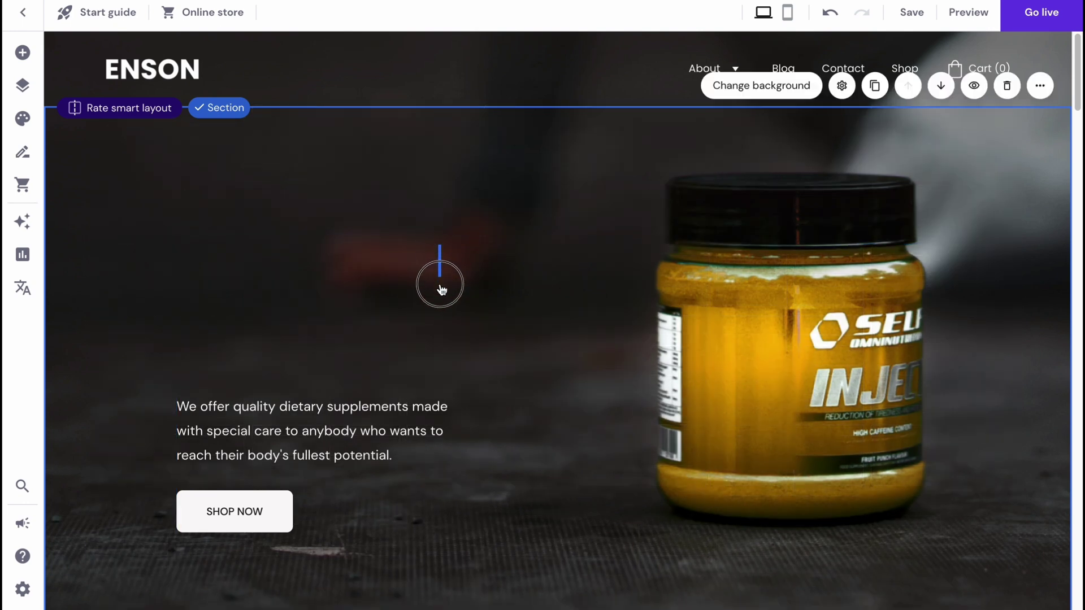
pyautogui.click(297, 214)
pyautogui.click(197, 208)
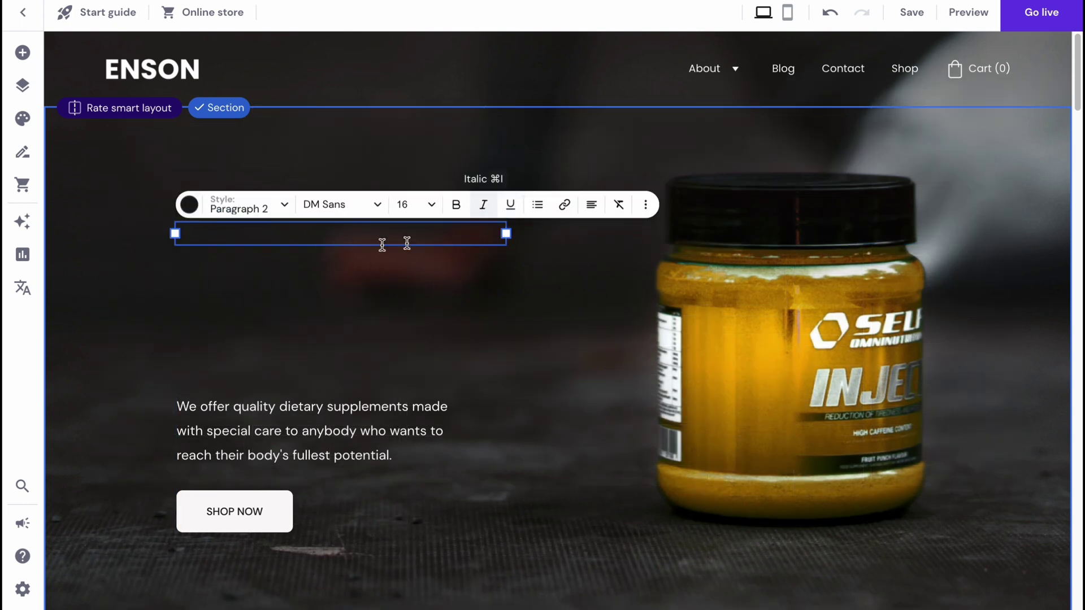
pyautogui.click(26, 54)
# Step: Add a text element reading 'HelperMan' and colour it white
pyautogui.click(121, 180)
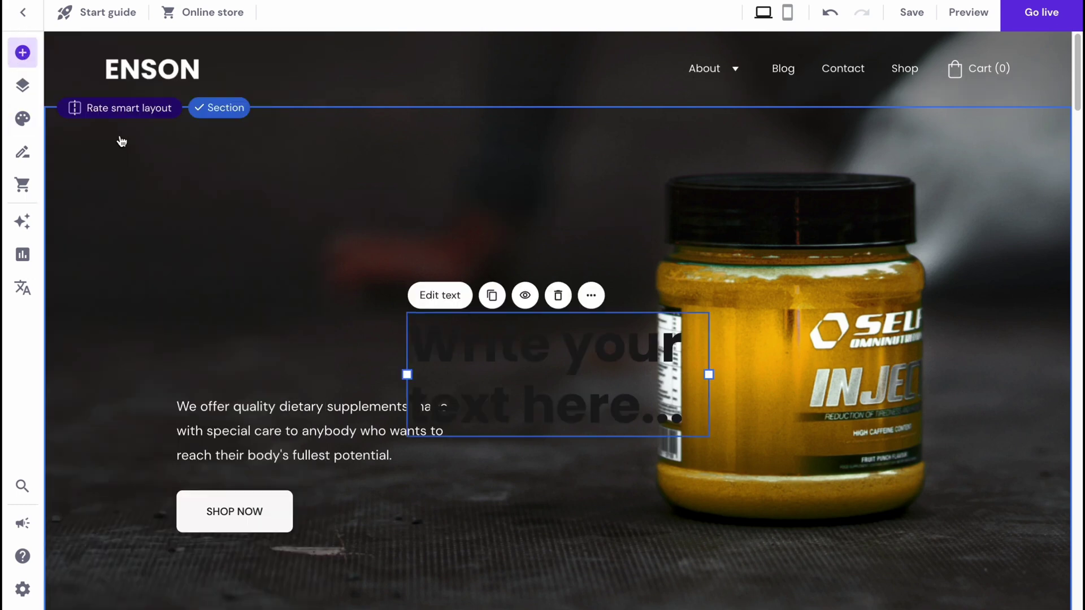
pyautogui.click(511, 366)
pyautogui.tripleClick(520, 361)
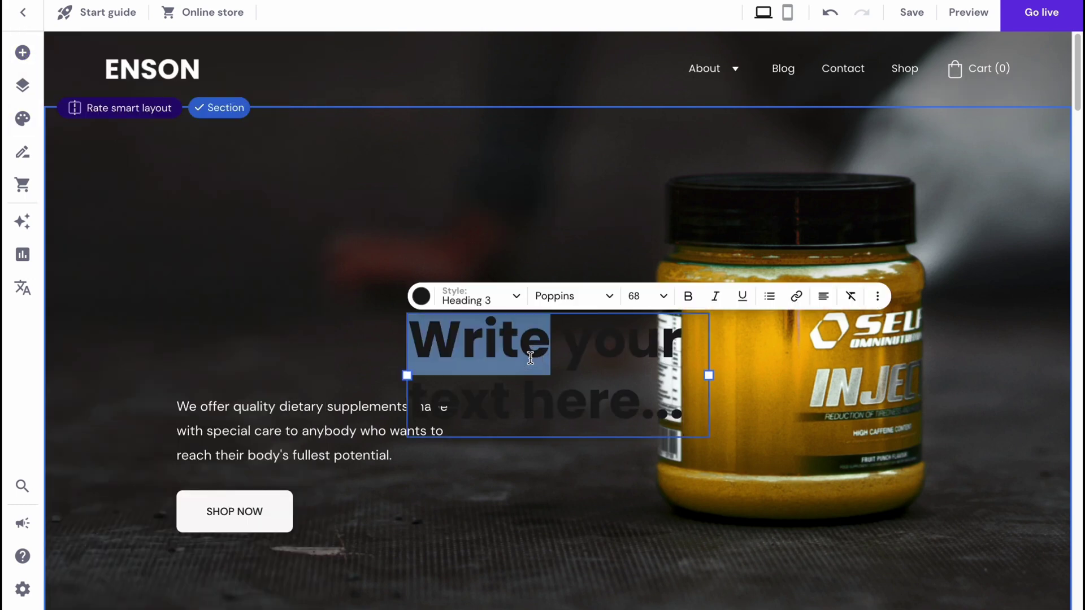
pyautogui.write('HelperMan')
pyautogui.click(421, 296)
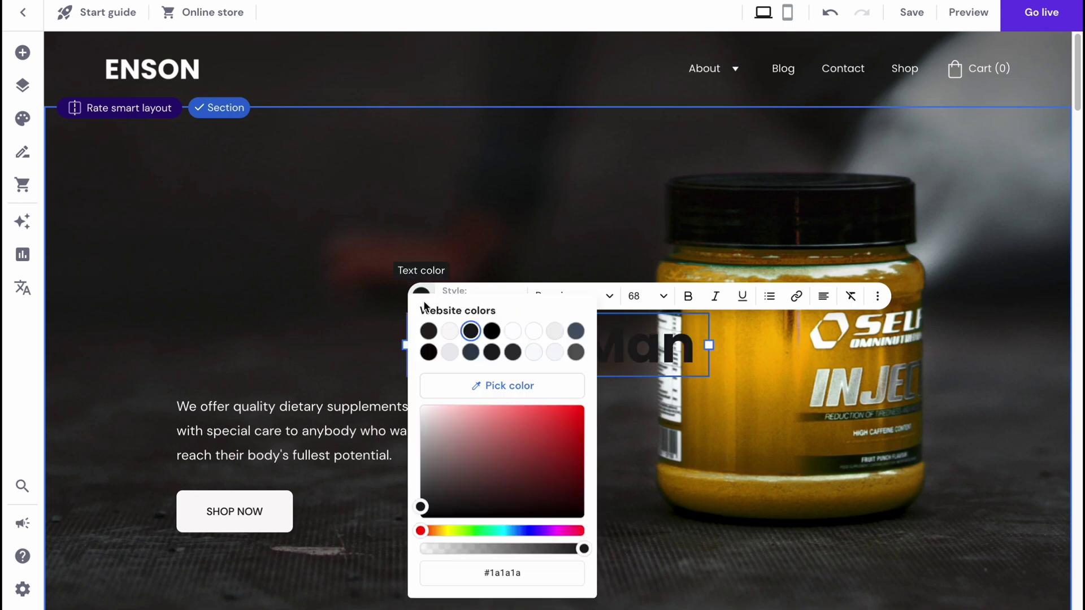
pyautogui.moveTo(421, 506); pyautogui.dragTo(417, 408)
pyautogui.click(516, 280)
# Step: Place HelperMan at the upper left, then raise the paragraph and SHOP NOW button beneath it
pyautogui.moveTo(513, 342); pyautogui.dragTo(340, 252)
pyautogui.moveTo(427, 265); pyautogui.dragTo(377, 269)
pyautogui.click(808, 346)
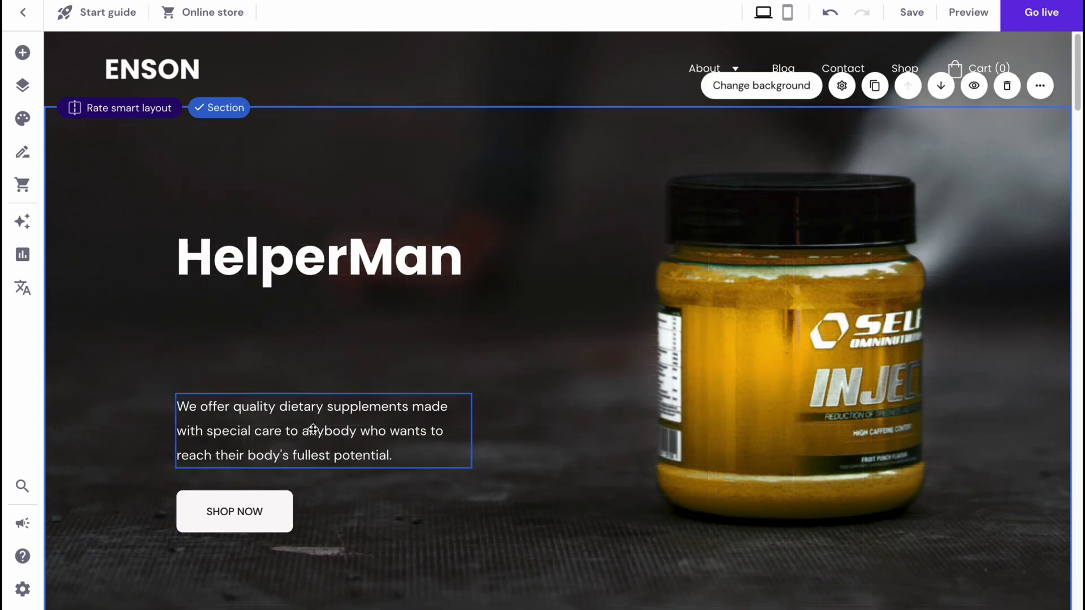
pyautogui.moveTo(313, 430); pyautogui.dragTo(310, 358)
pyautogui.moveTo(247, 510); pyautogui.dragTo(249, 446)
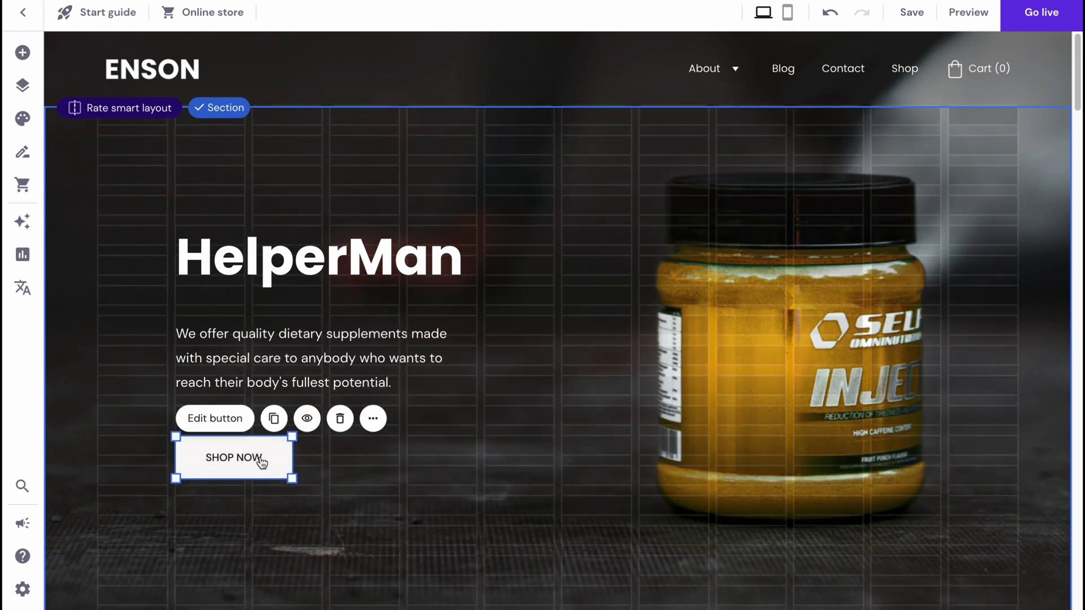
# Step: Change the hero button label from SHOP NOW to 'Subscribe'
pyautogui.click(205, 417)
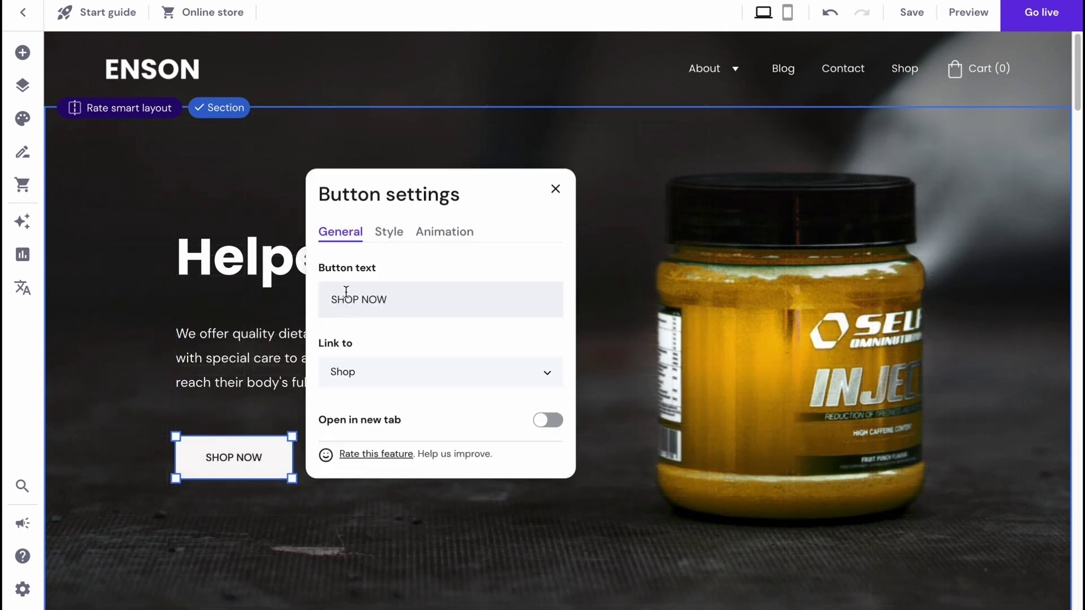
pyautogui.click(402, 300)
pyautogui.hotkey('ctrl', 'a')
pyautogui.write('Su')
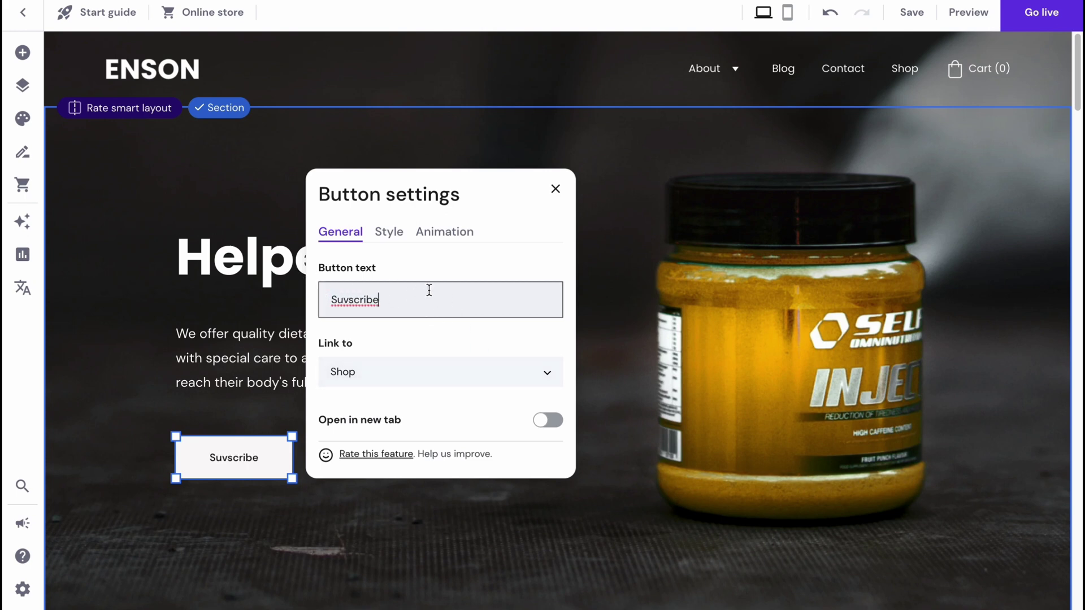
pyautogui.doubleClick(406, 308)
pyautogui.write('Subscribe')
# Step: Keep the button's link set to the Shop page after browsing the page list, then close Button settings
pyautogui.click(399, 368)
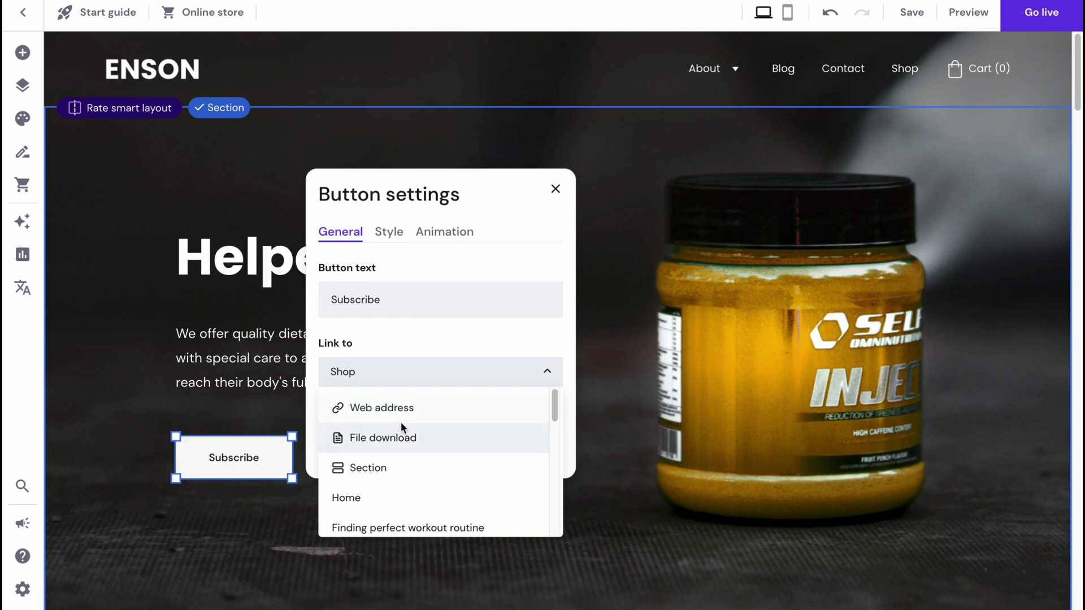
pyautogui.scroll(-1, 404, 432)
pyautogui.scroll(-3, 392, 430)
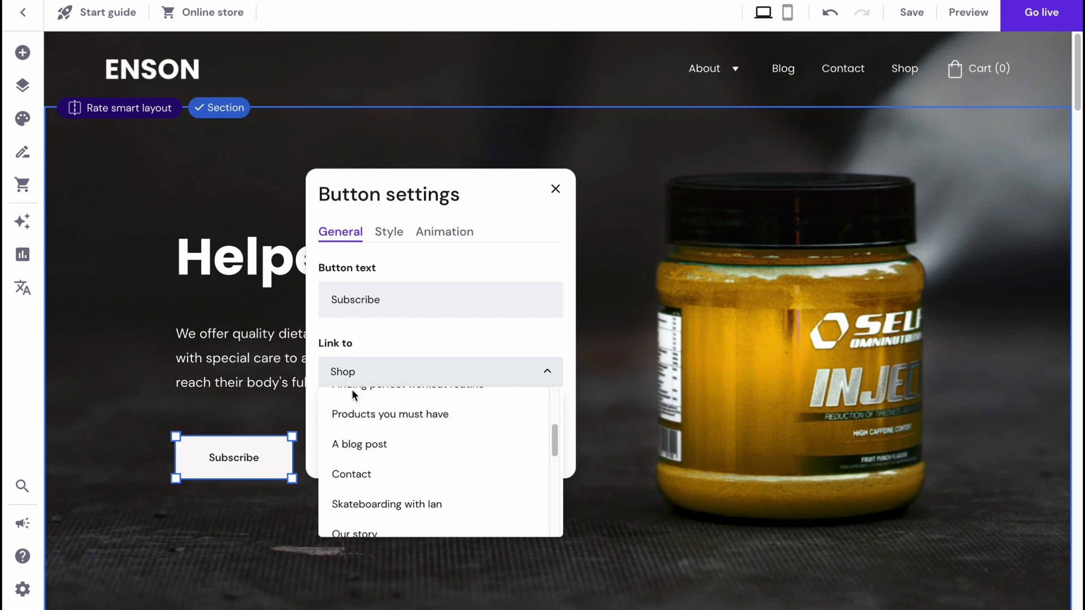
pyautogui.scroll(-3, 391, 458)
pyautogui.scroll(-3, 368, 452)
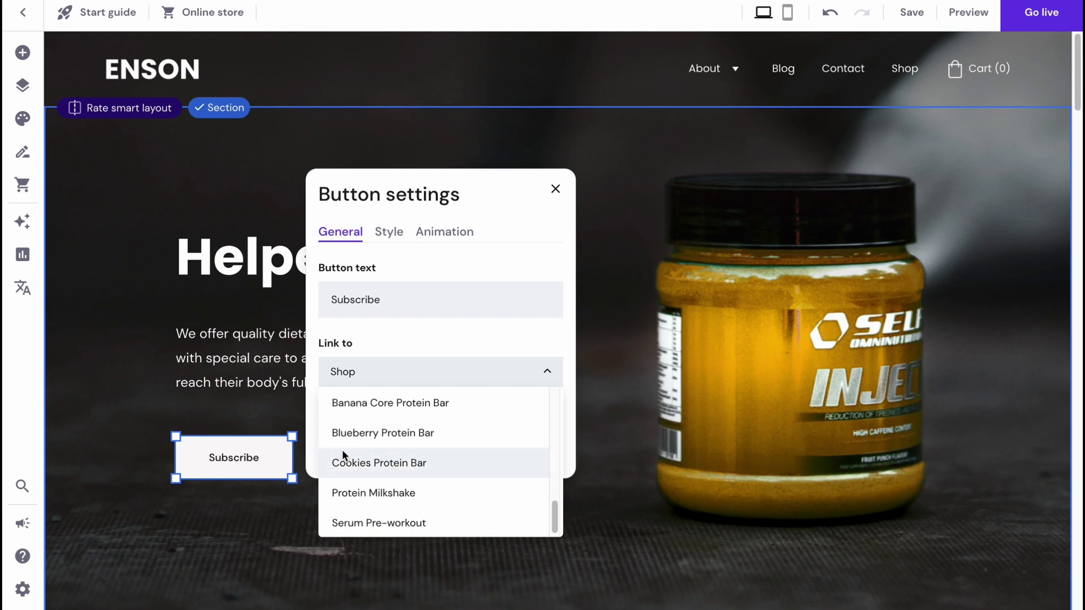
pyautogui.click(268, 407)
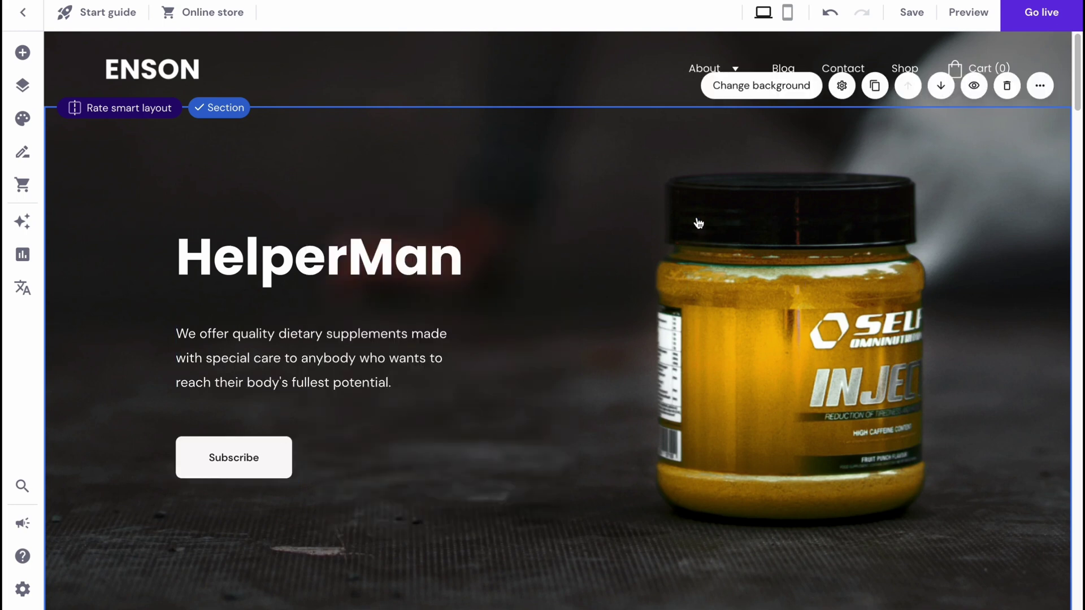
# Step: Replace the hero background image with the red-jersey athlete photo
pyautogui.click(785, 93)
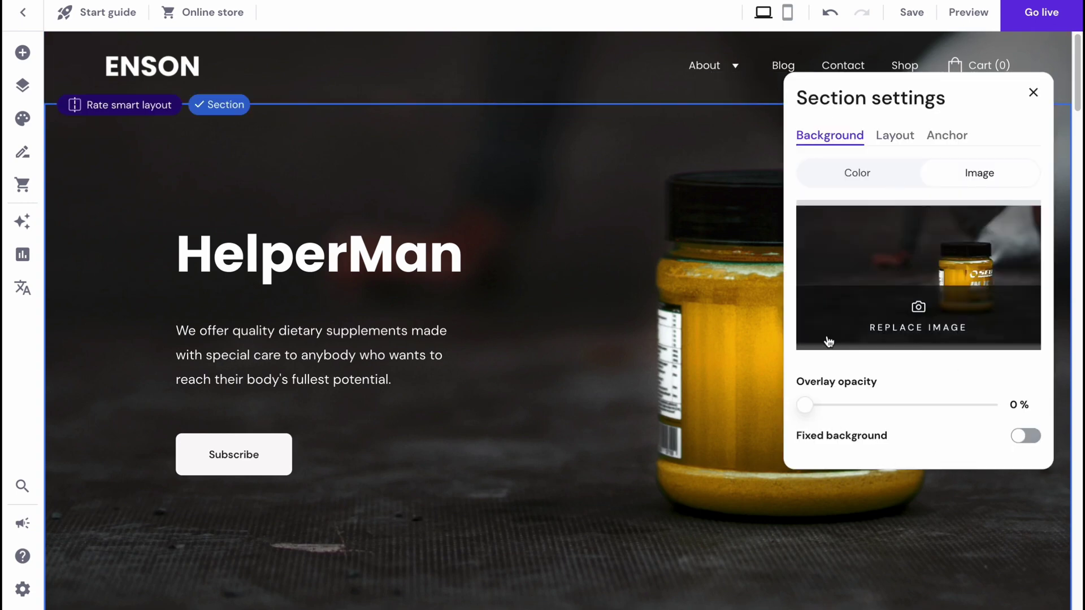
pyautogui.click(891, 323)
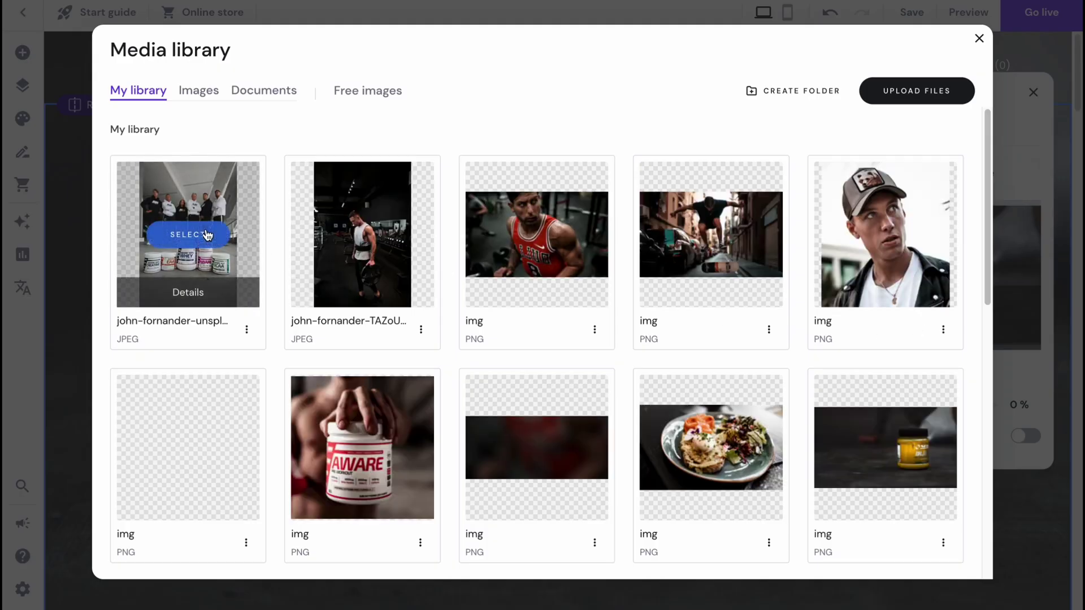
pyautogui.click(547, 249)
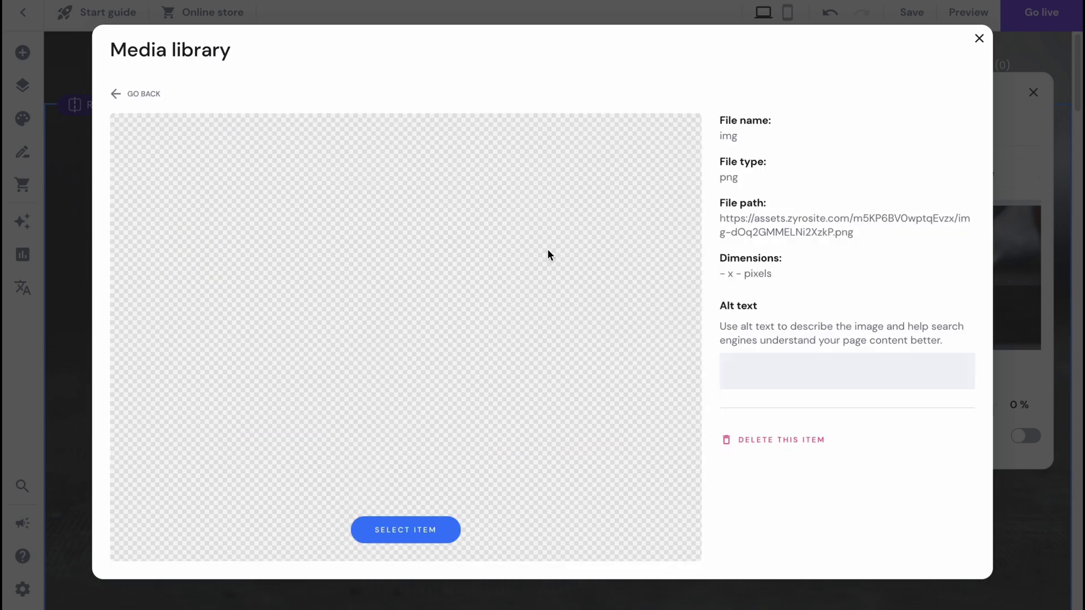
pyautogui.click(404, 529)
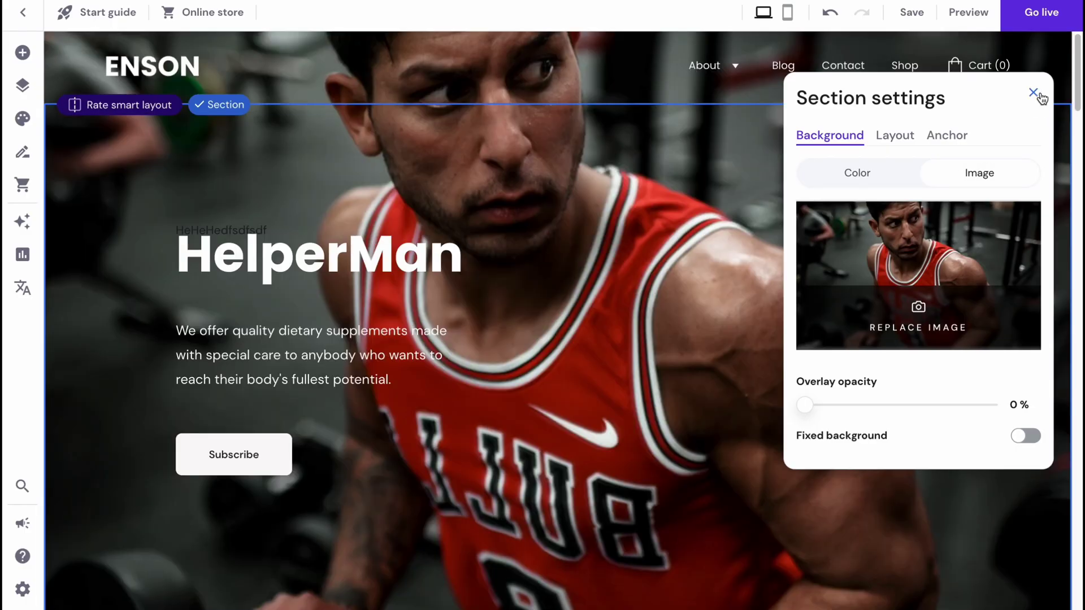
pyautogui.click(1034, 94)
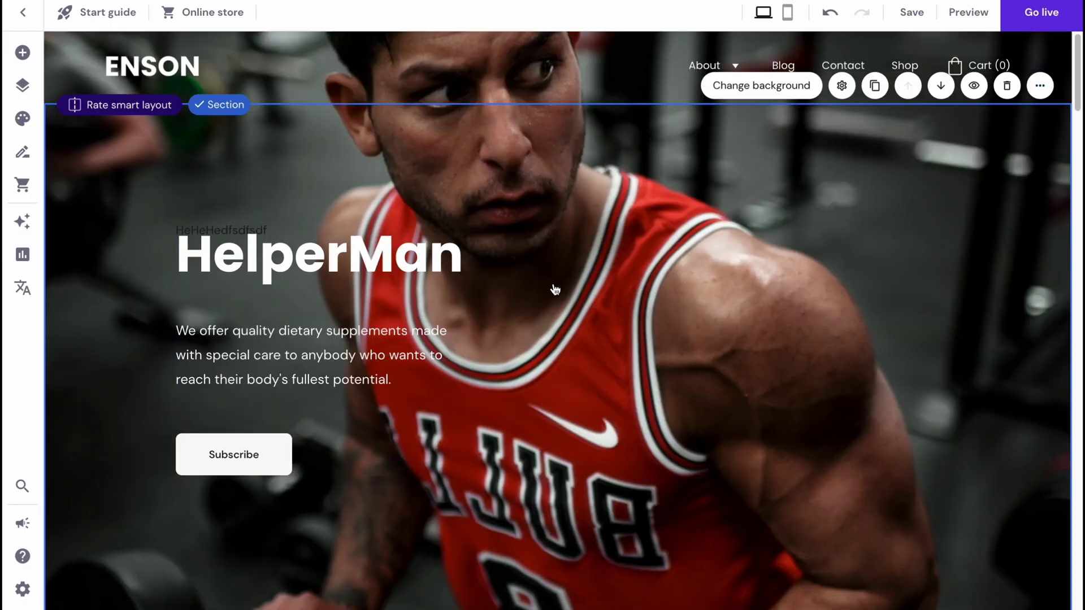
# Step: Move the HelperMan heading to the upper right and delete the stray 'HeHeHedfsdfsdf' text
pyautogui.moveTo(332, 249); pyautogui.dragTo(851, 165)
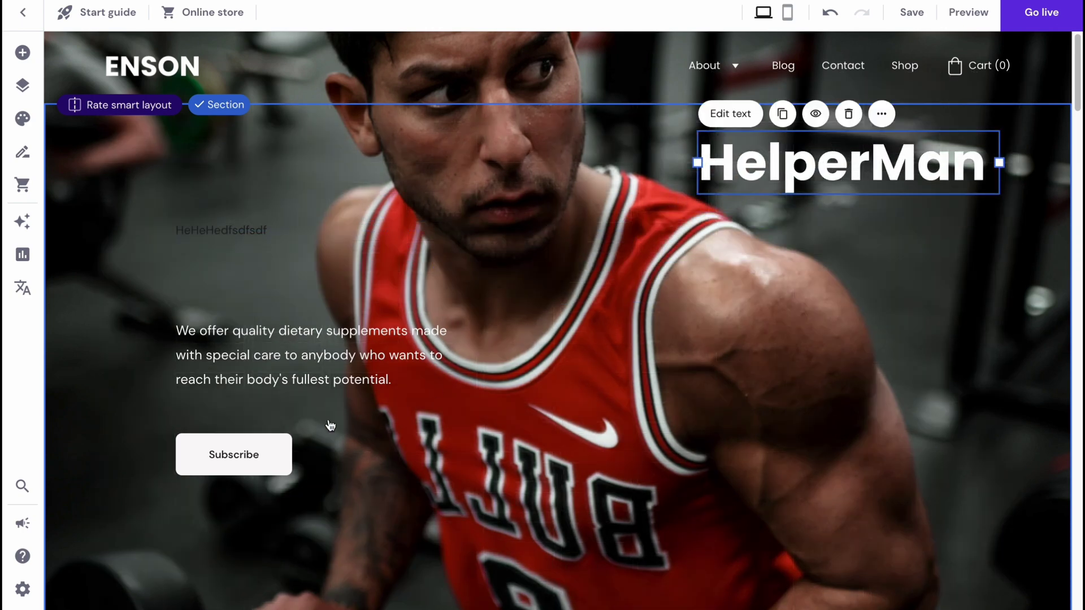
pyautogui.click(220, 230)
pyautogui.press('Delete')
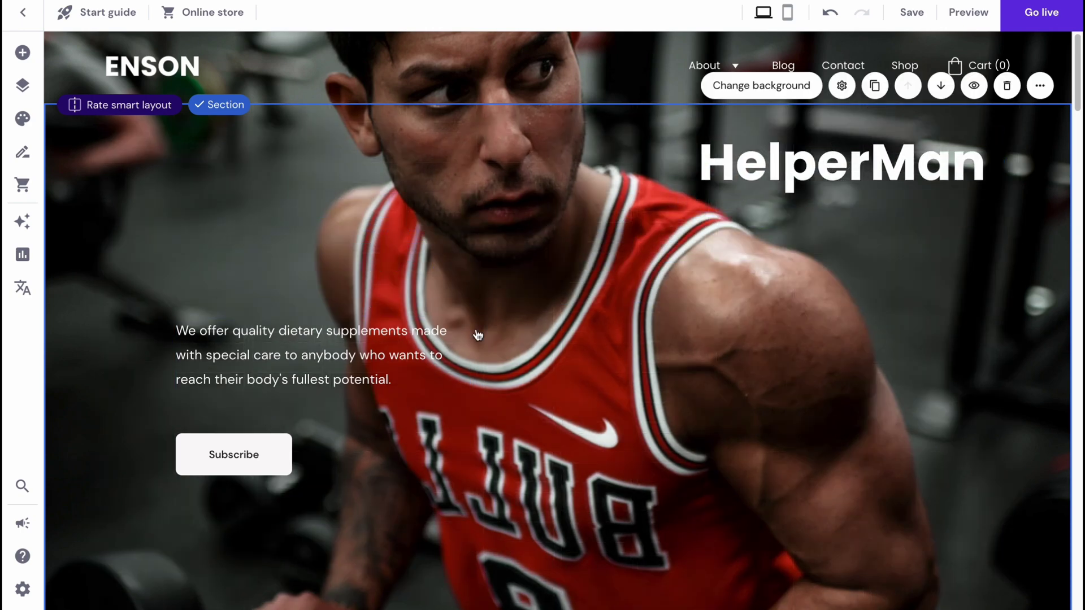
# Step: Save the edited site
pyautogui.scroll(-5, 559, 433)
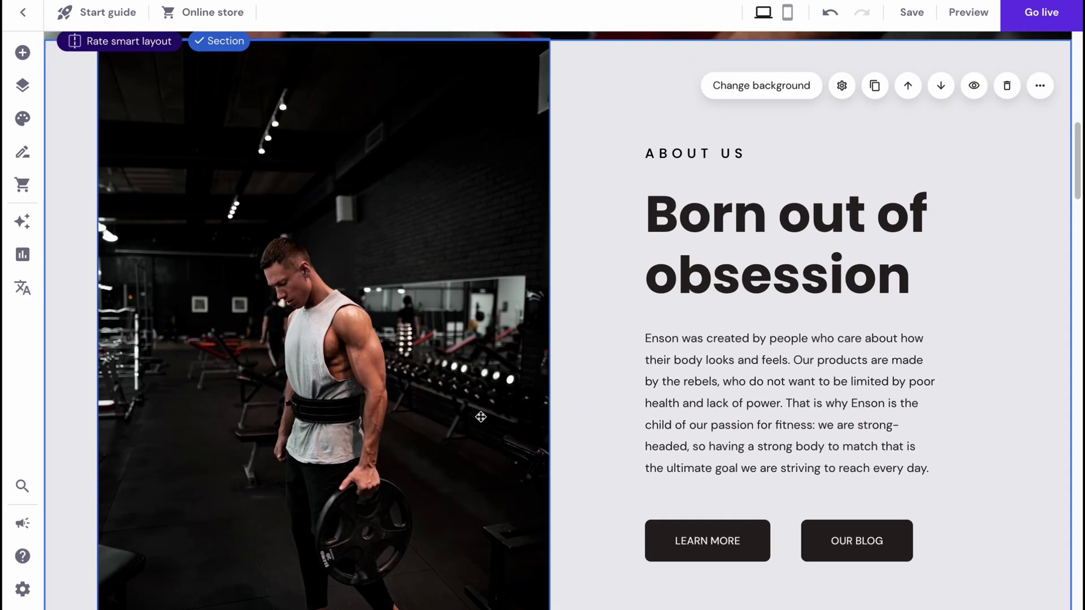
pyautogui.scroll(-1, 481, 417)
pyautogui.scroll(6, 484, 401)
pyautogui.scroll(4, 485, 401)
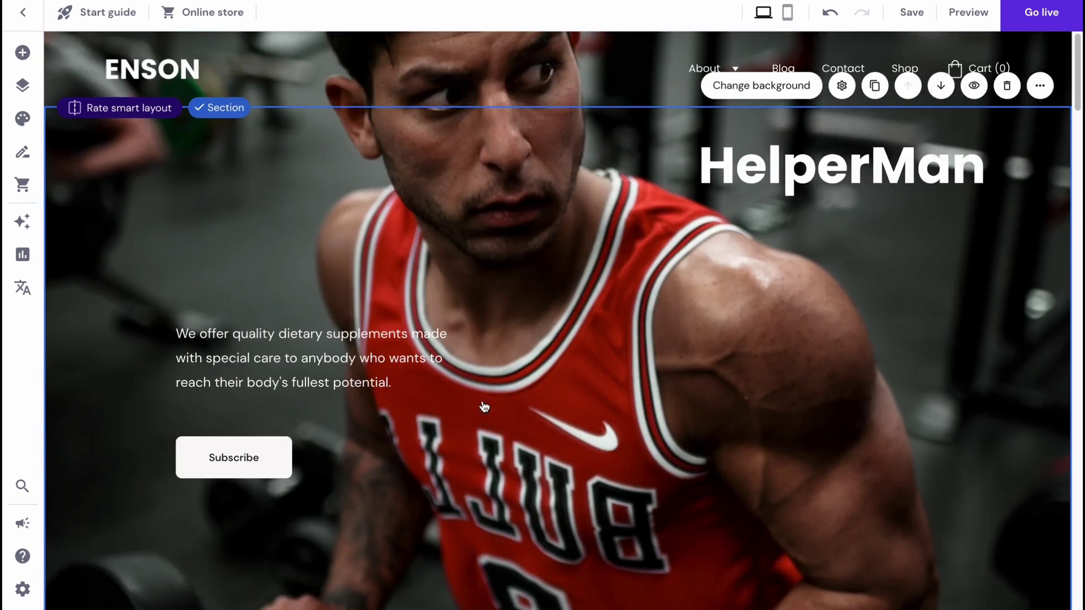
pyautogui.click(912, 16)
# Step: Go live with the site and continue to choosing a plan from the purchase prompt
pyautogui.click(1043, 19)
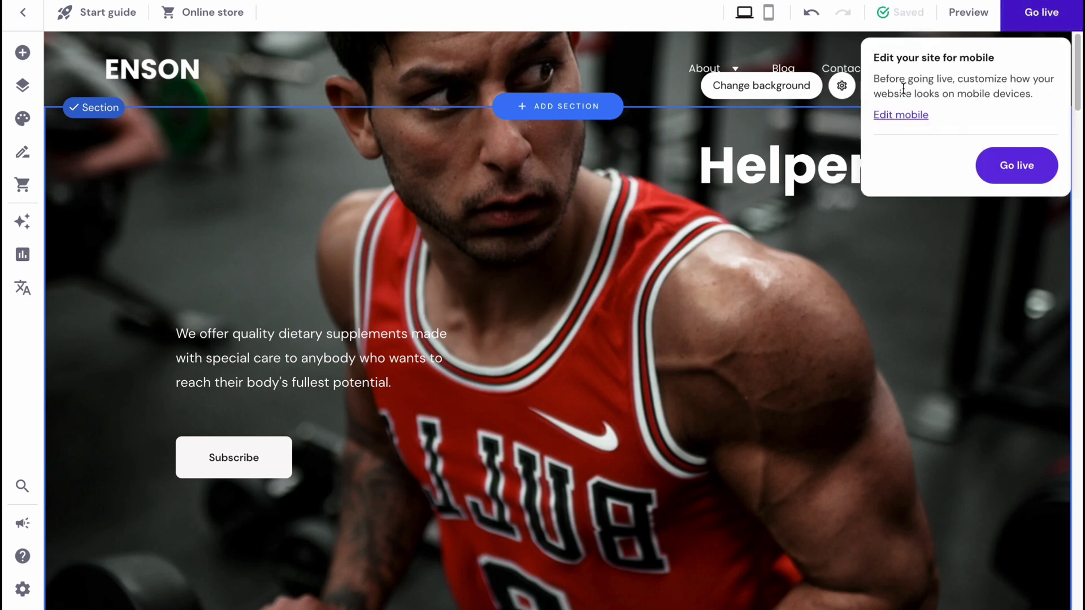
pyautogui.click(1024, 168)
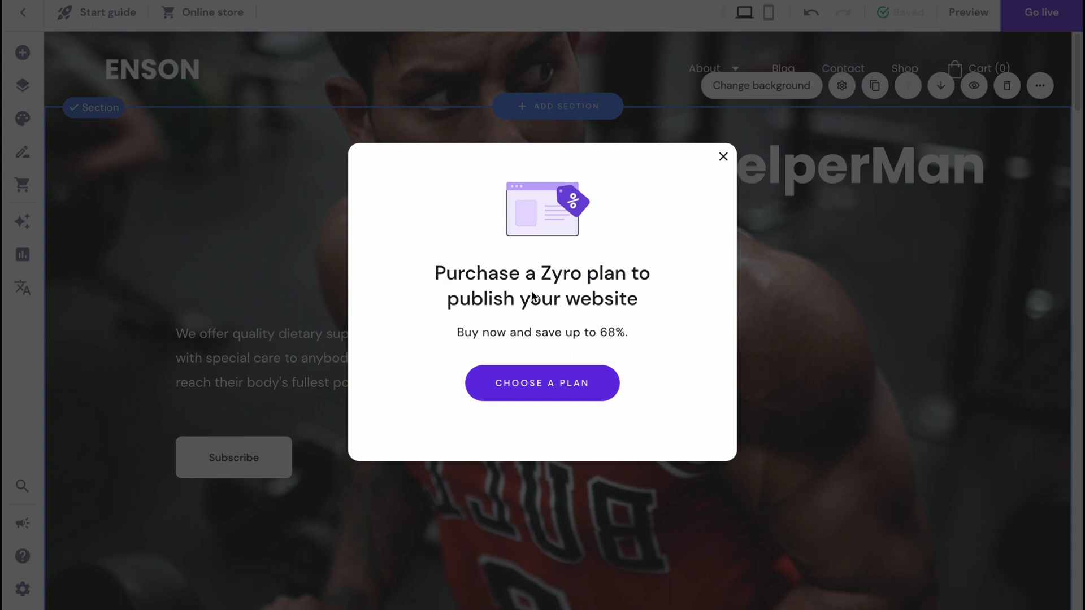
pyautogui.click(550, 389)
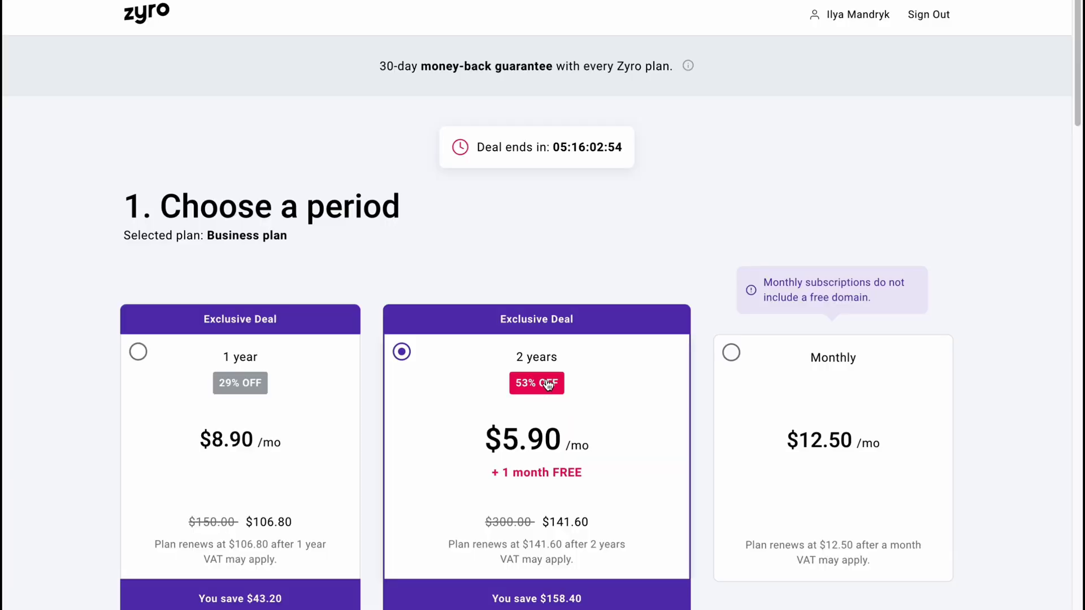
# Step: Review the 2-year Business plan checkout, with periods, add-ons and the $141.60 payment summary
pyautogui.scroll(-1, 541, 386)
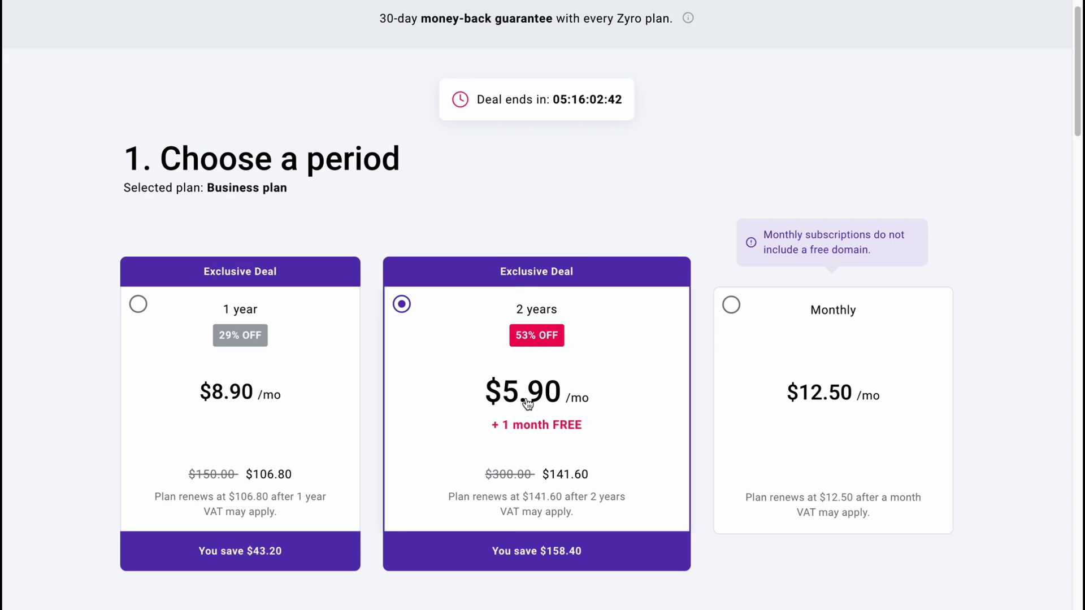
pyautogui.scroll(-2, 498, 419)
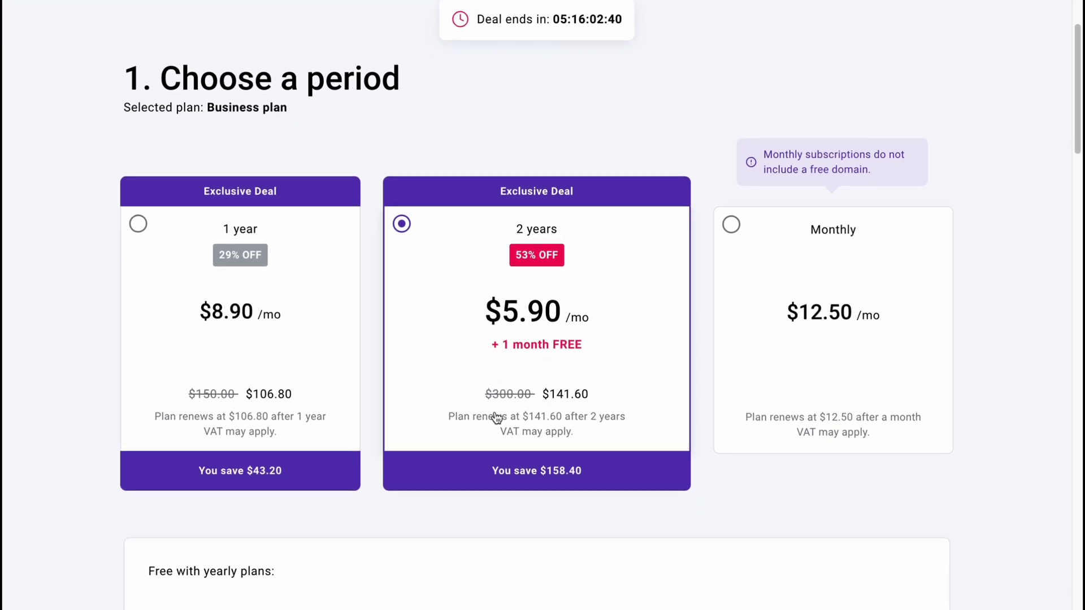
pyautogui.scroll(-2, 537, 368)
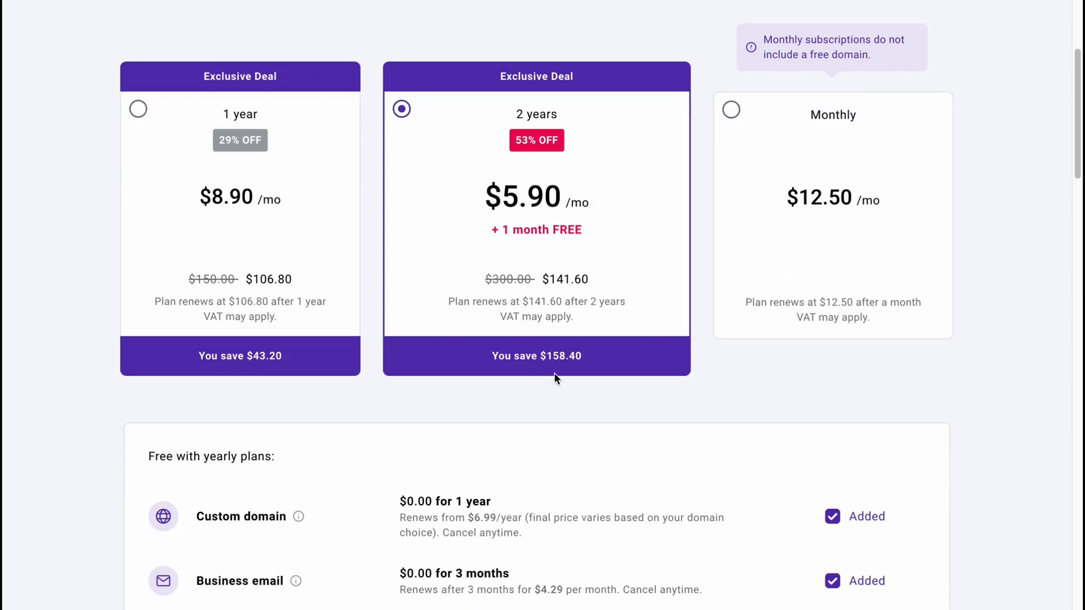
pyautogui.scroll(-2, 582, 374)
pyautogui.scroll(-2, 636, 376)
pyautogui.scroll(8, 569, 345)
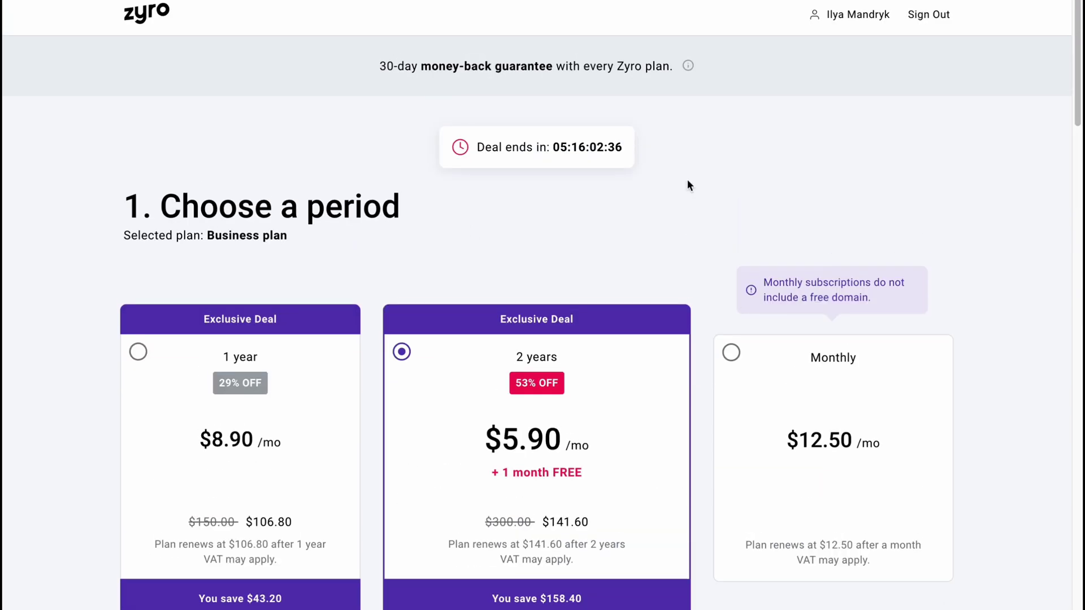
pyautogui.scroll(-3, 605, 273)
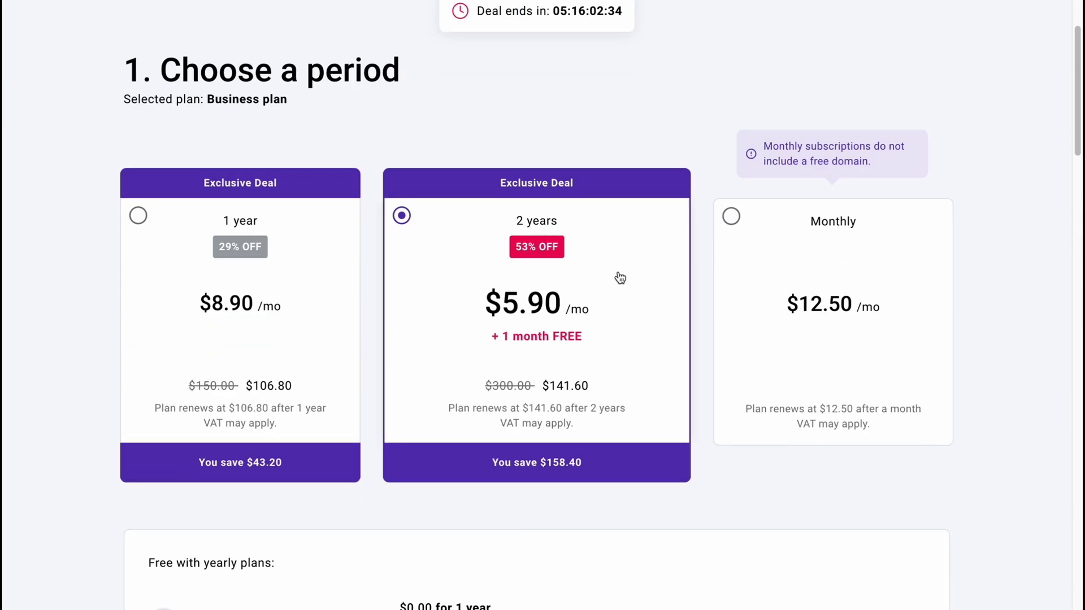
pyautogui.scroll(-10, 620, 277)
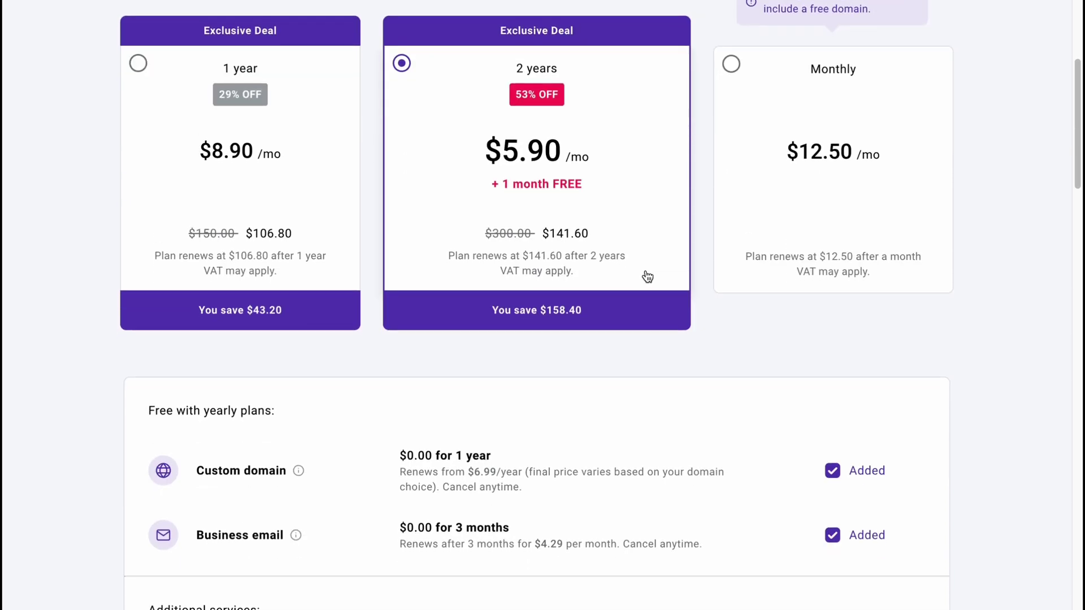
pyautogui.scroll(-9, 652, 264)
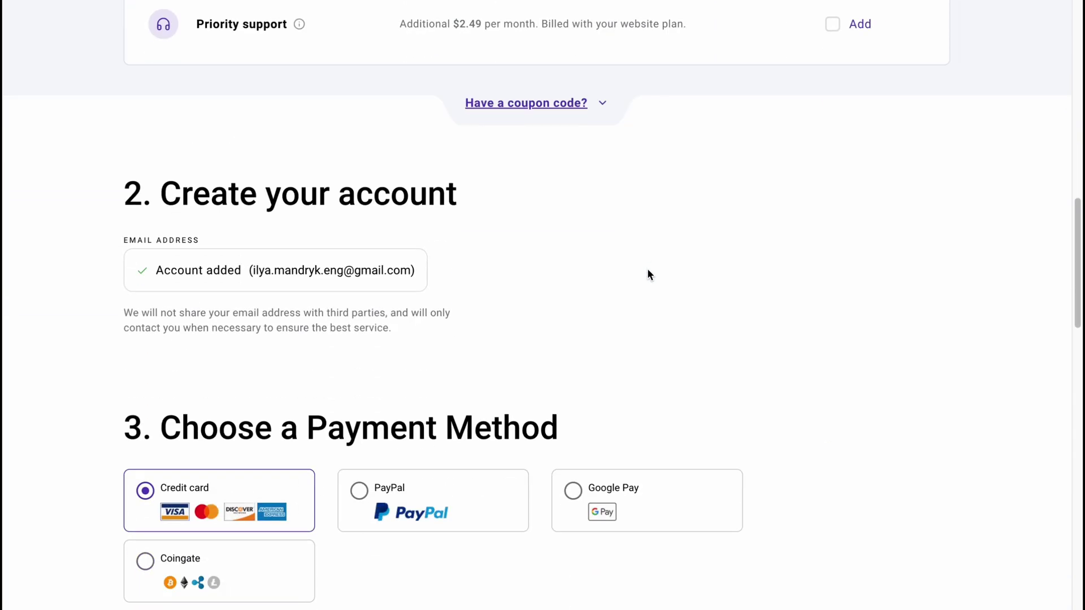
pyautogui.scroll(-2, 500, 250)
pyautogui.scroll(9, 500, 249)
pyautogui.scroll(-1, 262, 306)
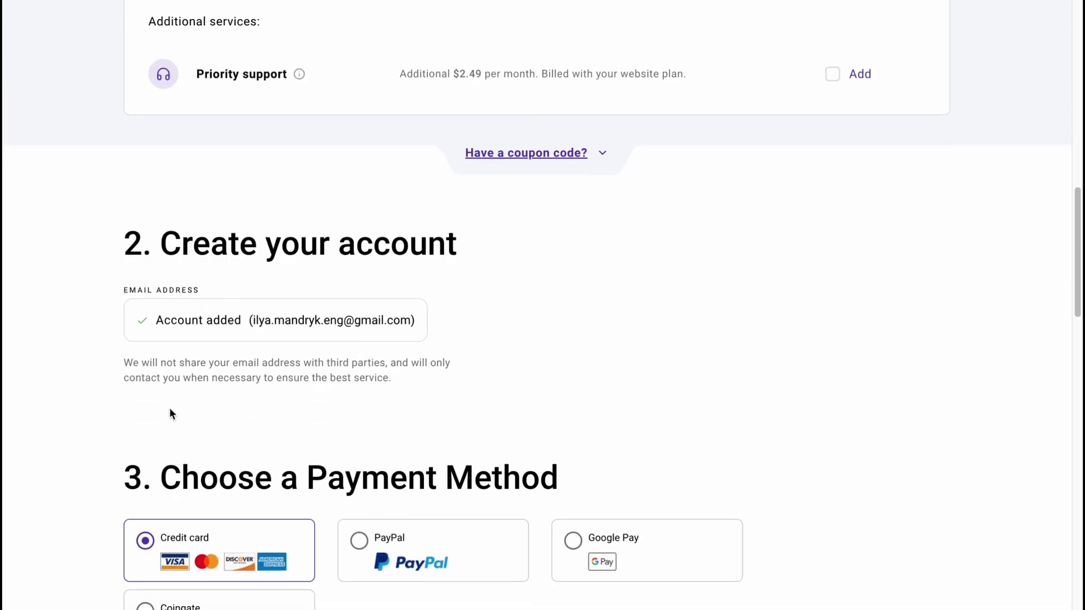
pyautogui.scroll(-2, 170, 409)
pyautogui.scroll(3, 462, 346)
pyautogui.scroll(-9, 450, 339)
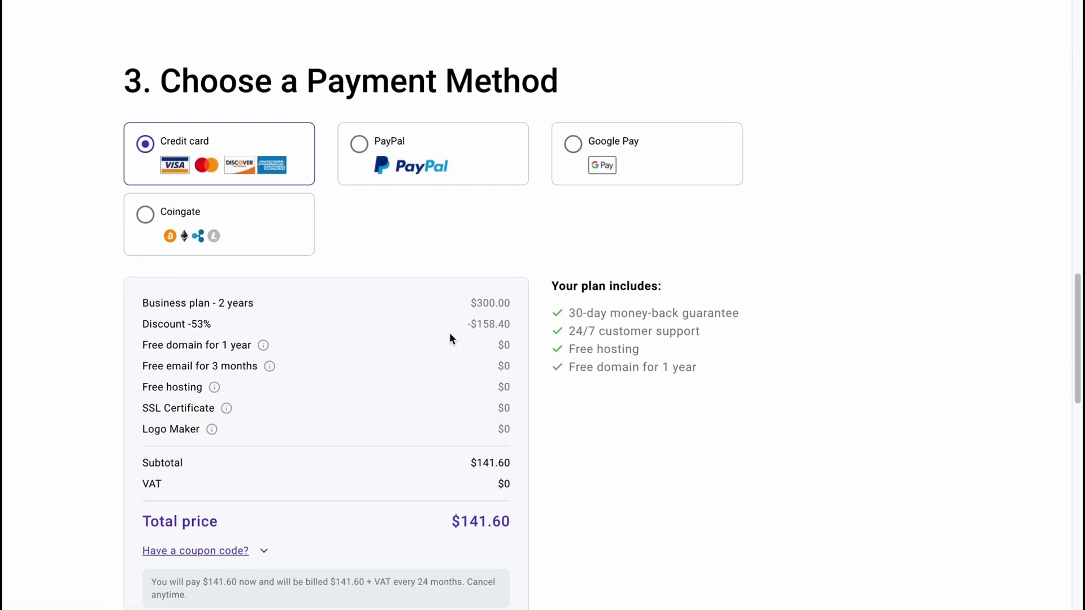
pyautogui.scroll(-1, 450, 339)
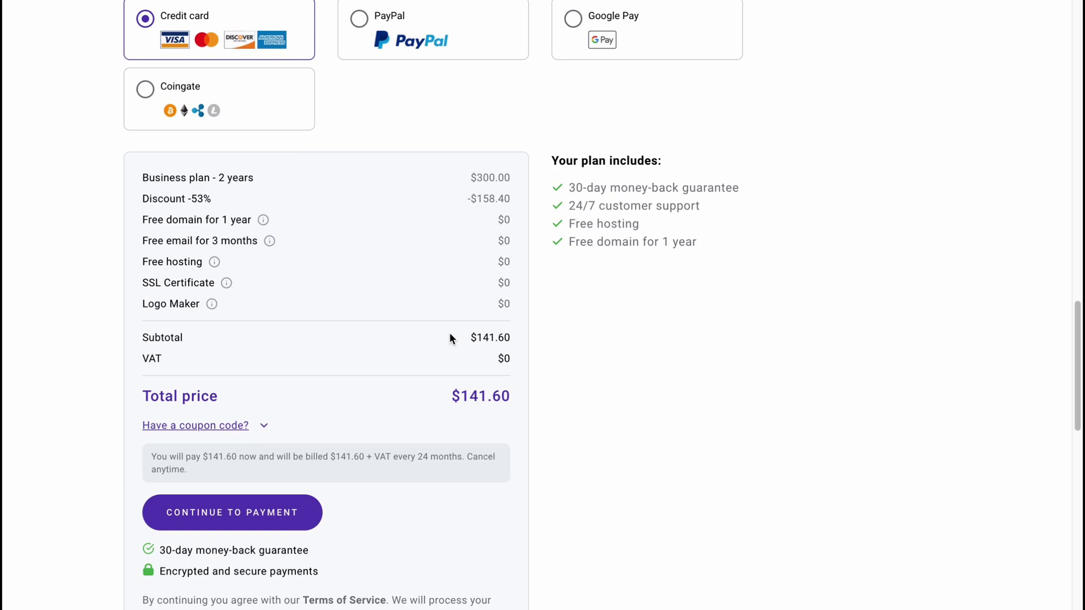
pyautogui.scroll(20, 450, 338)
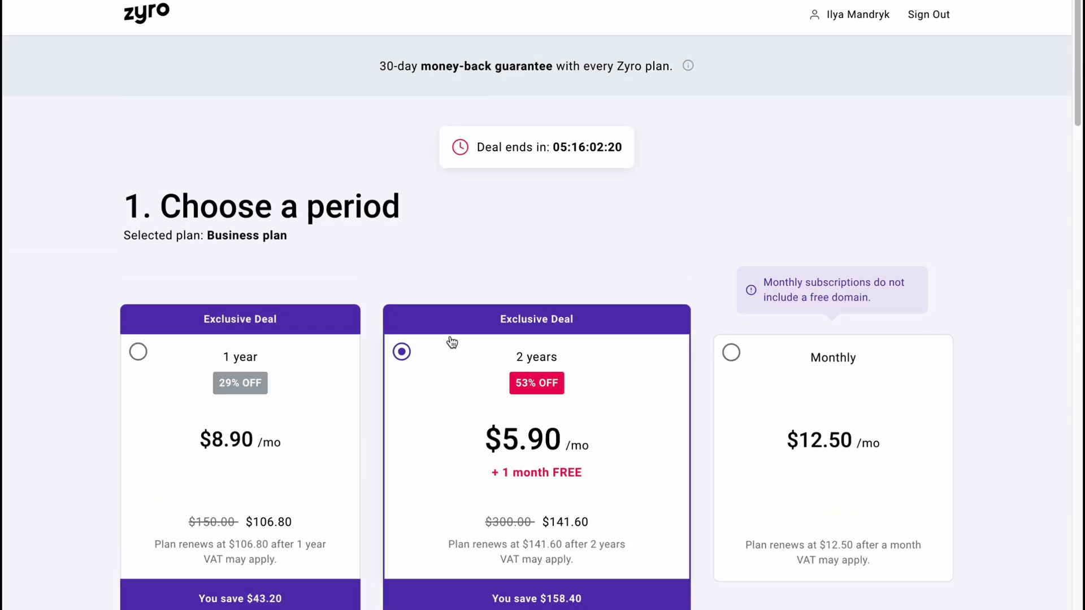
# Step: Leave checkout via the zyro logo to return to the Zyro homepage
pyautogui.click(148, 19)
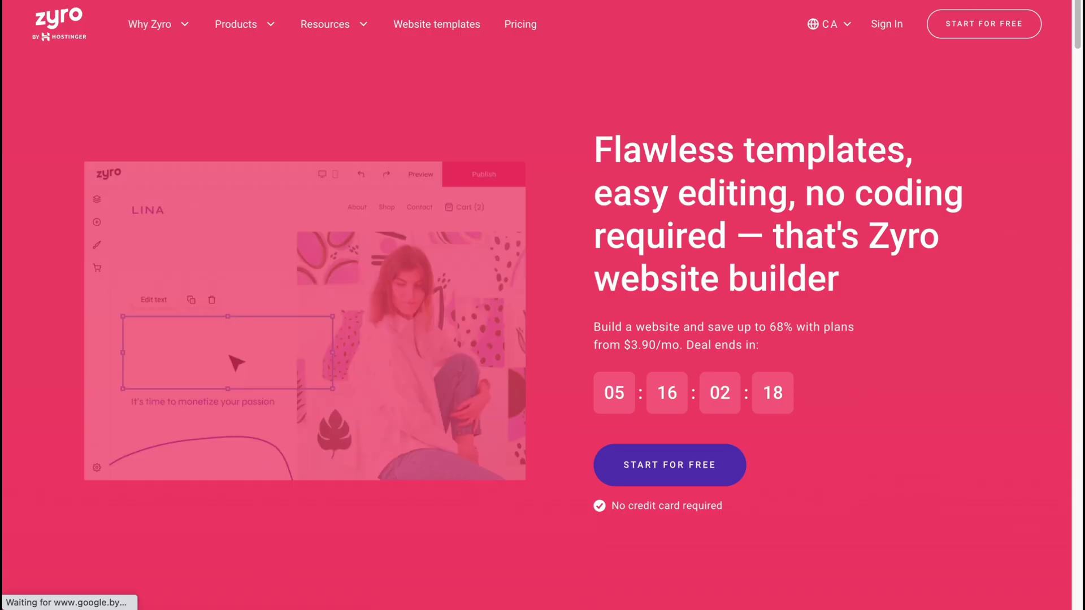